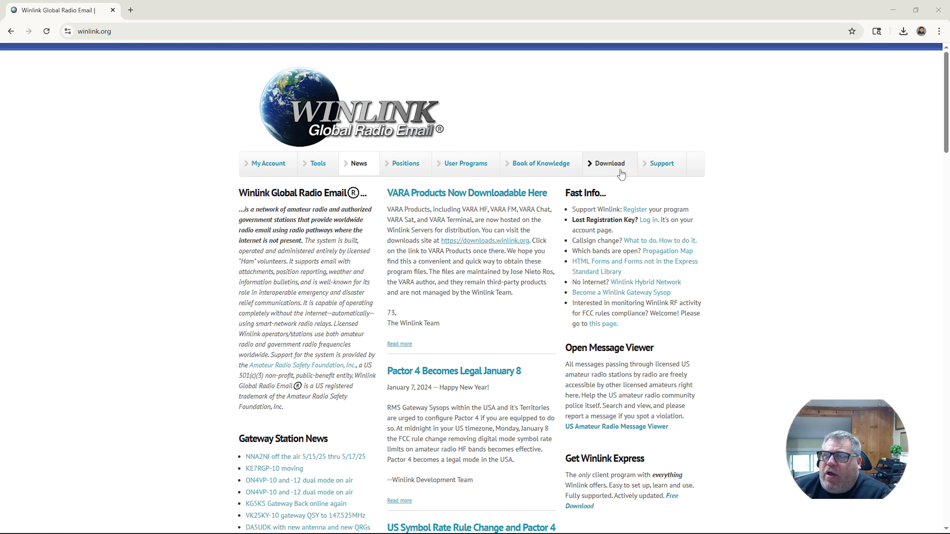
# - Download Winlink_Express_install_1-7-23-0.zip from User Programs on downloads.winlink.org, then return to the root listing
pyautogui.click(611, 164)
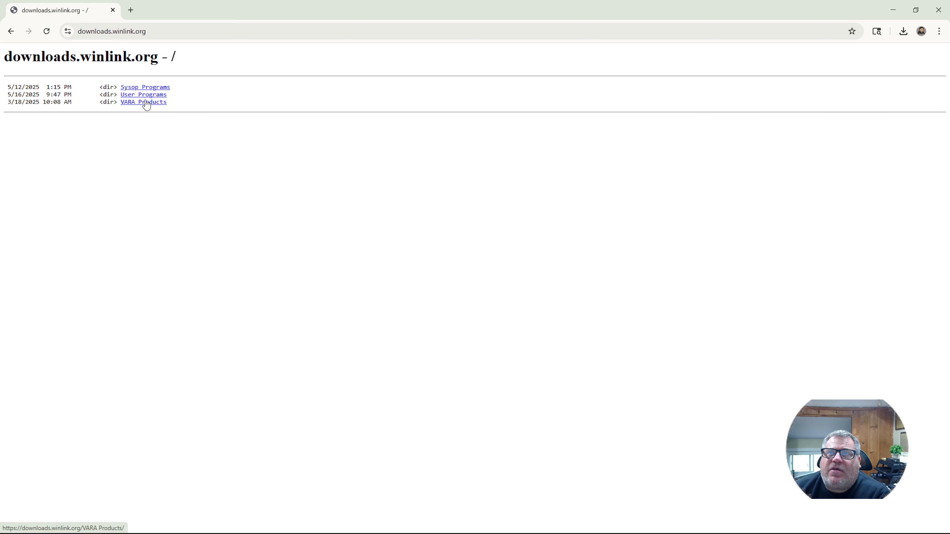
pyautogui.click(135, 96)
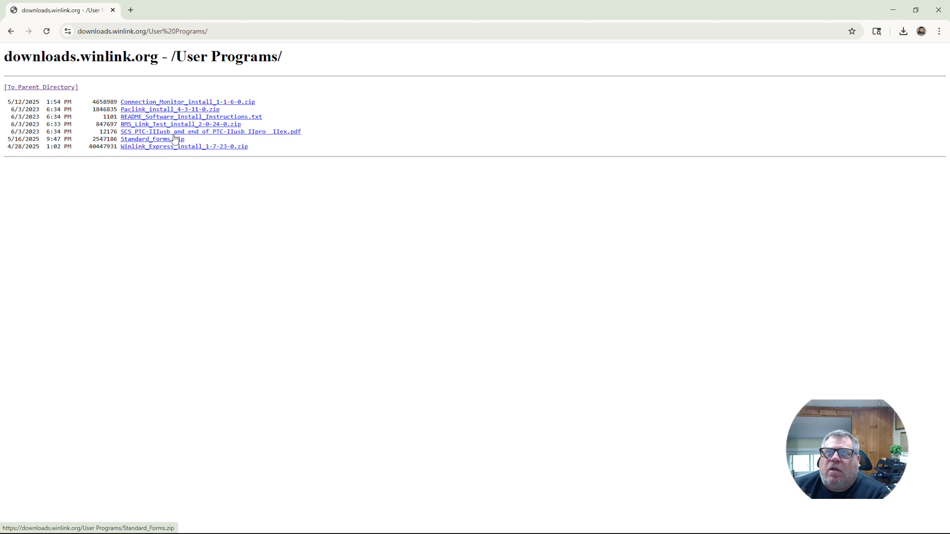
pyautogui.click(184, 147)
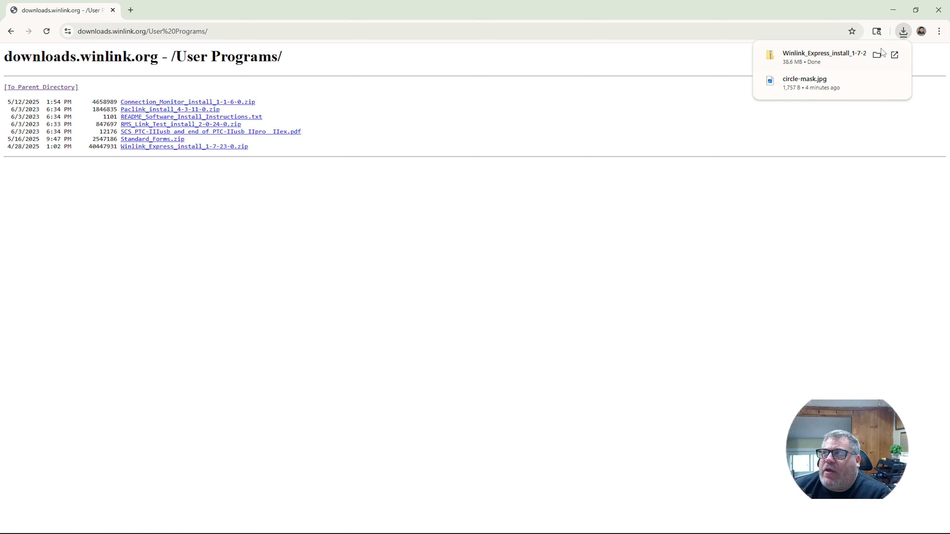
pyautogui.moveTo(861, 68)
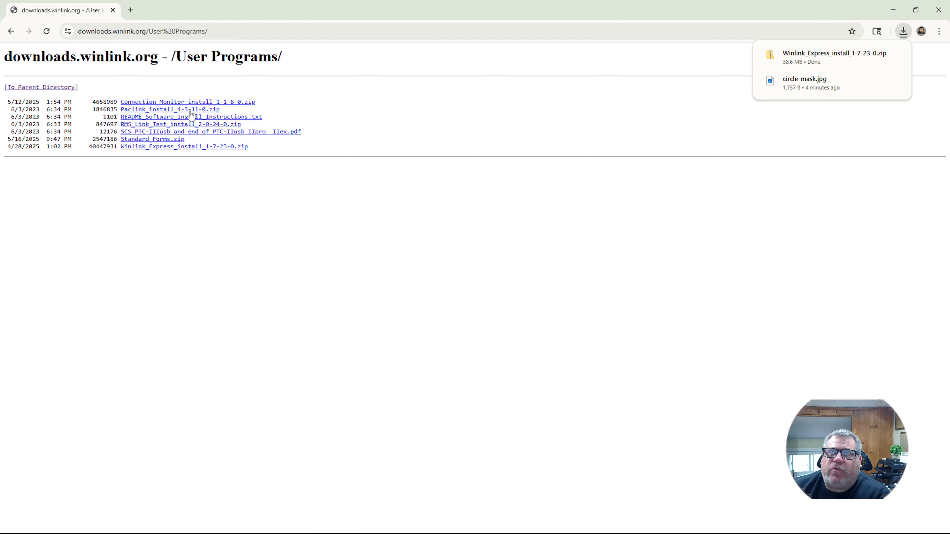
pyautogui.click(30, 89)
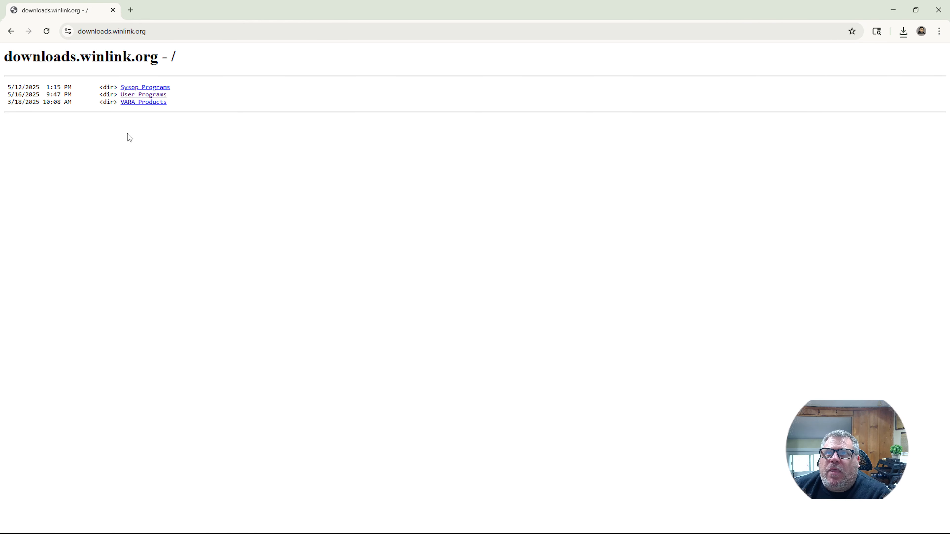
# - Download the VARA FM v4.3.8 and VARA HF v4.8.9 setup zips from the VARA Products folder
pyautogui.click(136, 103)
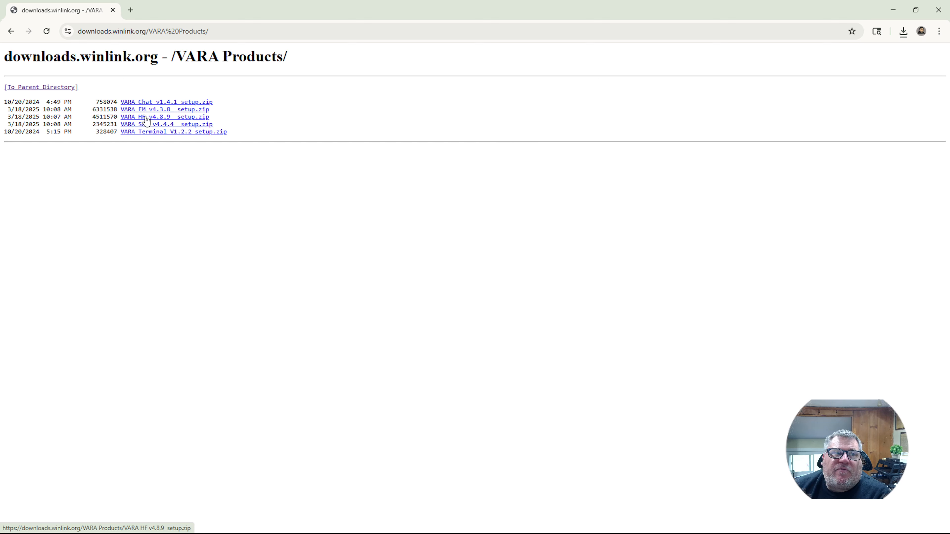
pyautogui.click(151, 117)
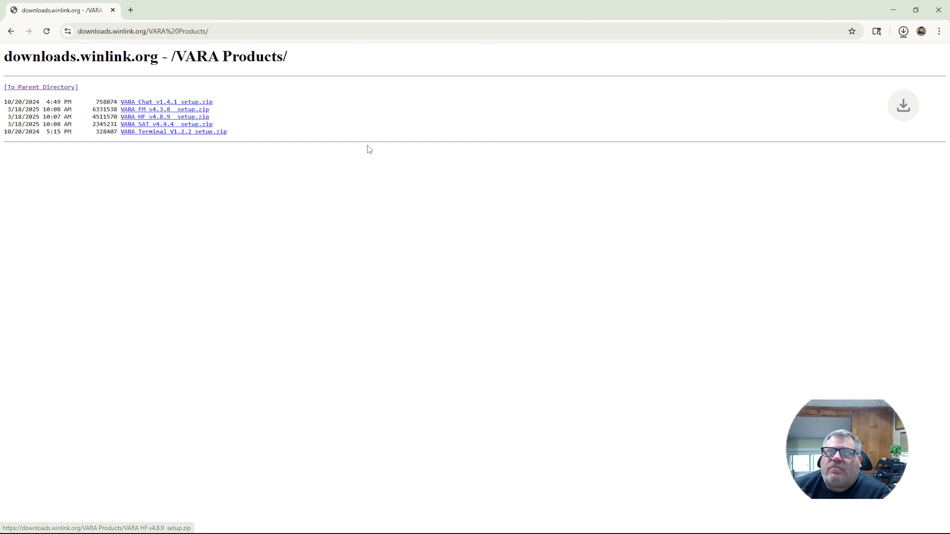
pyautogui.click(148, 116)
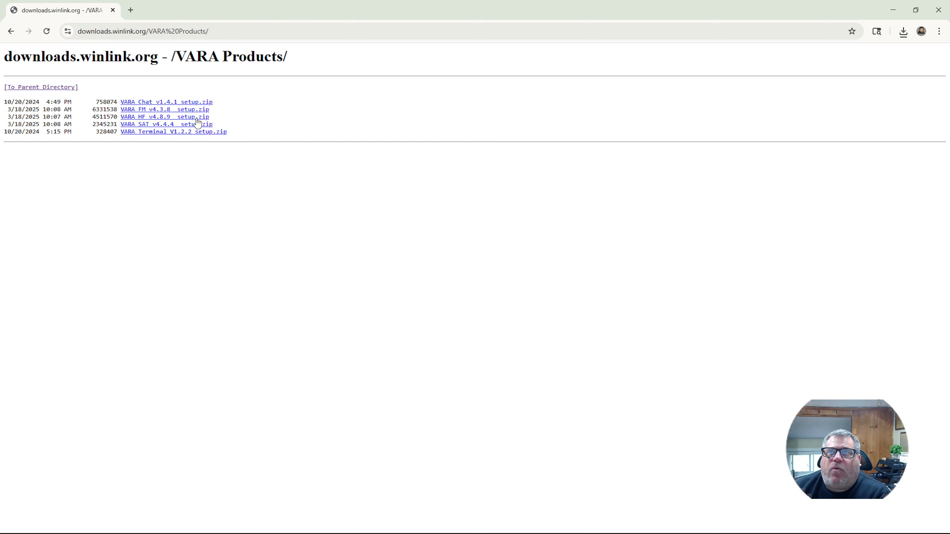
pyautogui.click(39, 87)
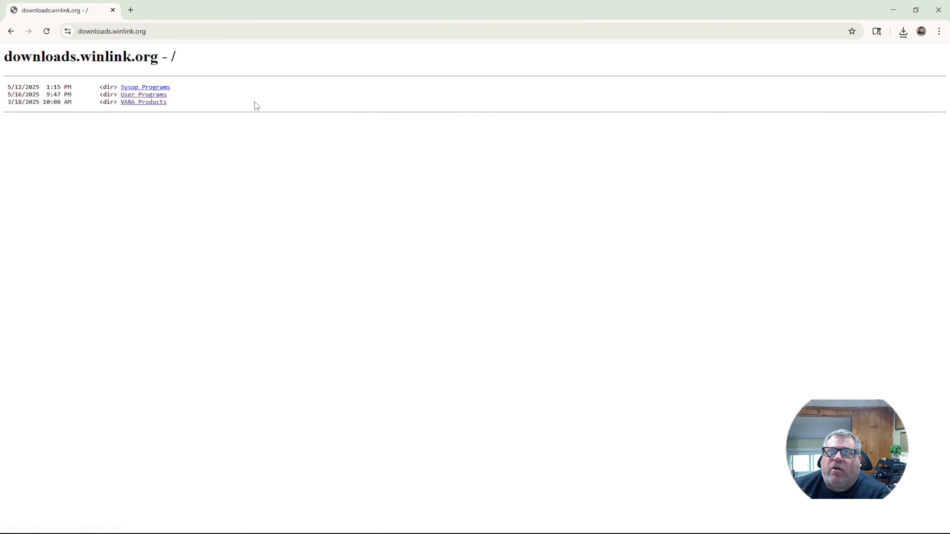
pyautogui.click(11, 32)
pyautogui.click(11, 31)
# - Go back to the winlink.org home page and show the downloaded Winlink Express zip in its folder
pyautogui.click(11, 31)
pyautogui.click(11, 32)
pyautogui.scroll(-8, 494, 269)
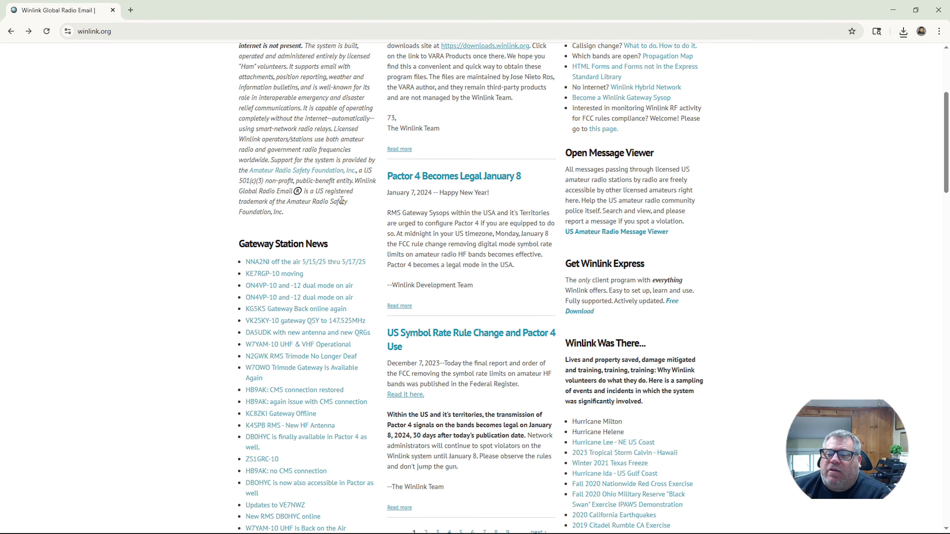
pyautogui.scroll(-18, 494, 268)
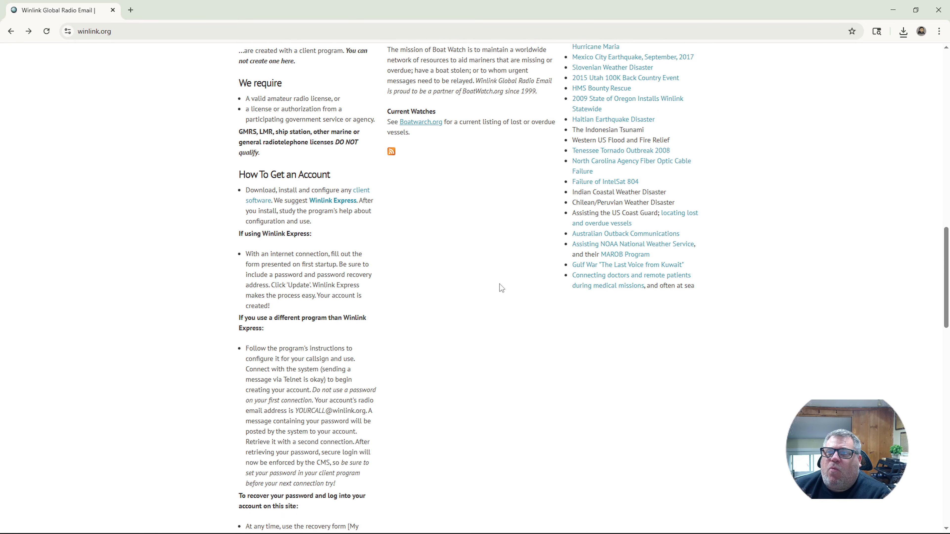
pyautogui.scroll(-18, 501, 286)
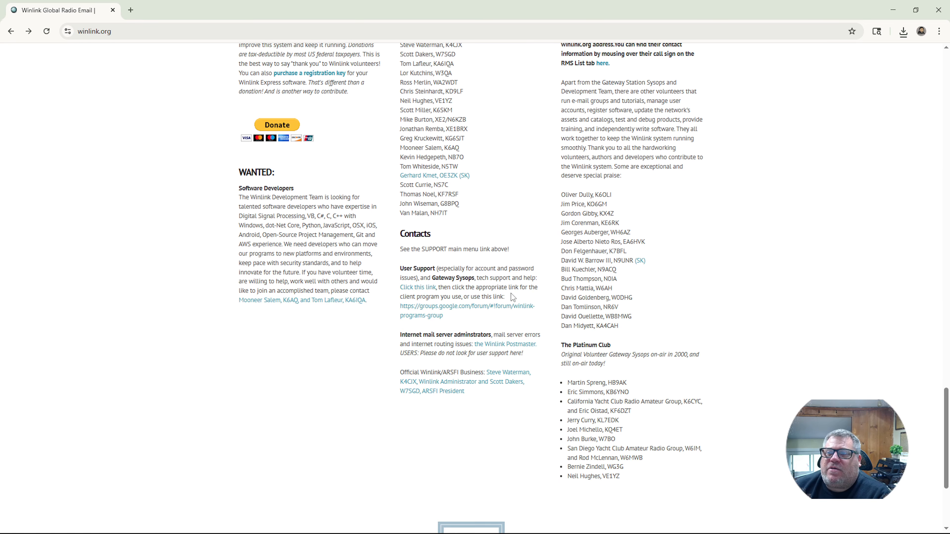
pyautogui.scroll(18, 511, 293)
pyautogui.scroll(20, 512, 294)
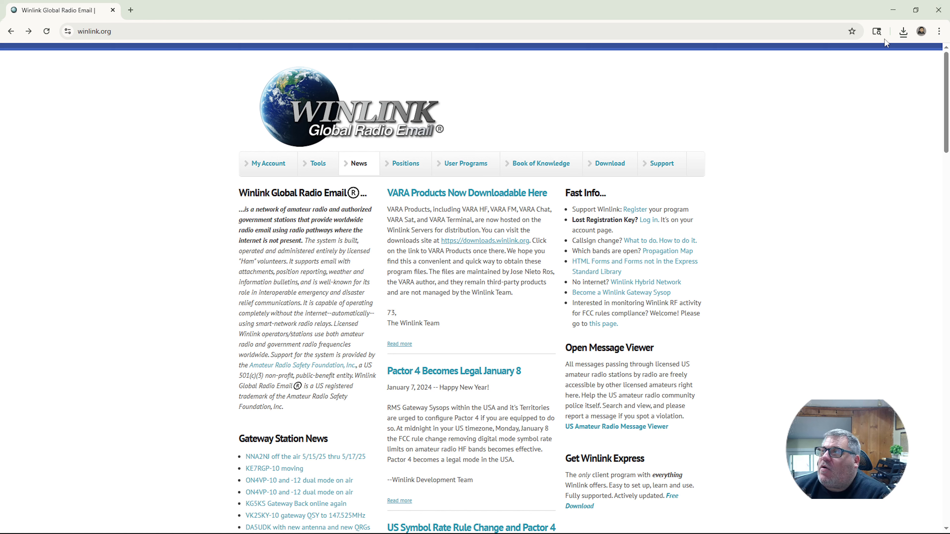
pyautogui.click(903, 38)
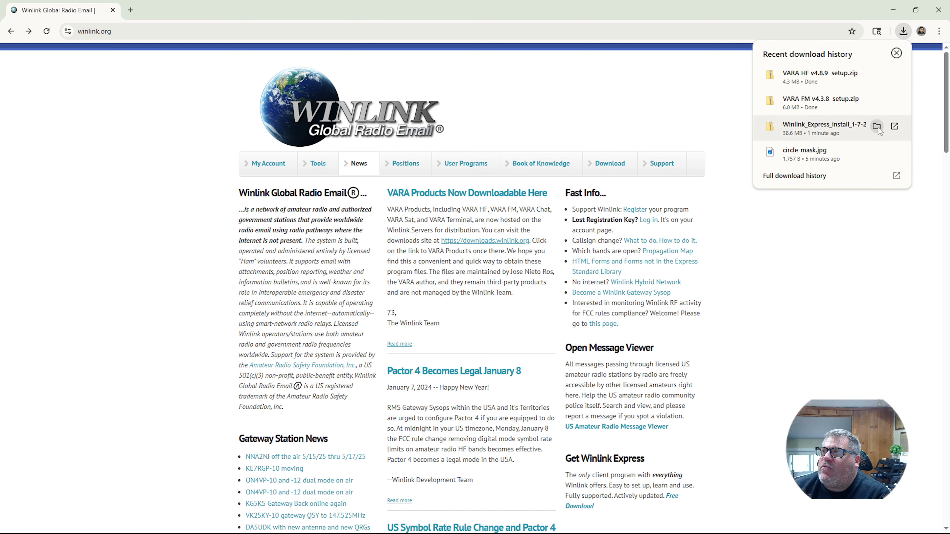
pyautogui.click(864, 130)
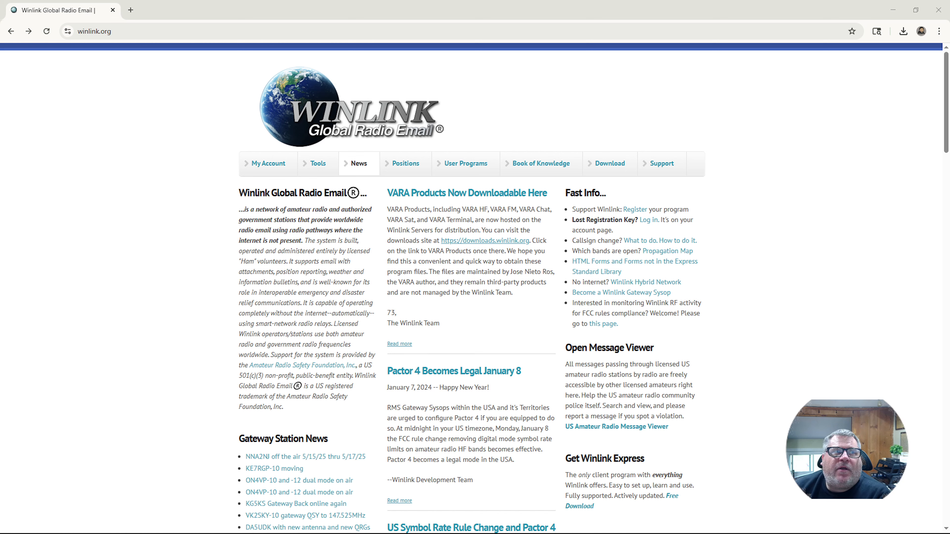
# - Extract Winlink_Express_install_1-7-23-0.zip into its suggested folder containing Winlink_Express_install.exe
pyautogui.moveTo(0, 119); pyautogui.dragTo(454, 101)
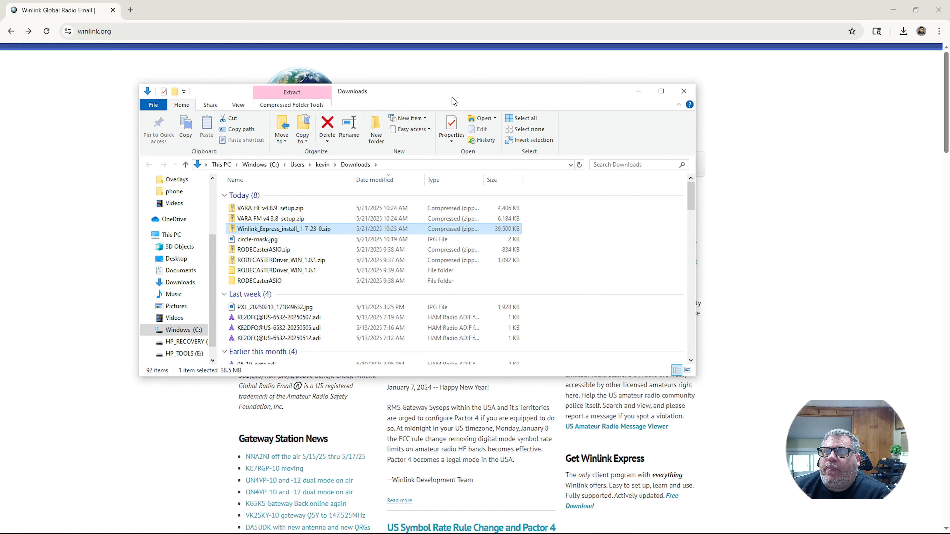
pyautogui.rightClick(276, 230)
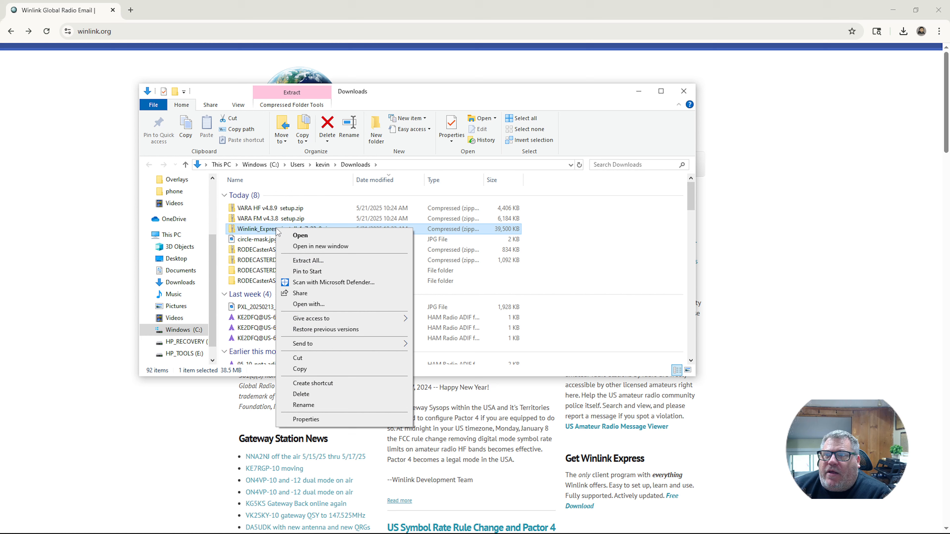
pyautogui.click(302, 264)
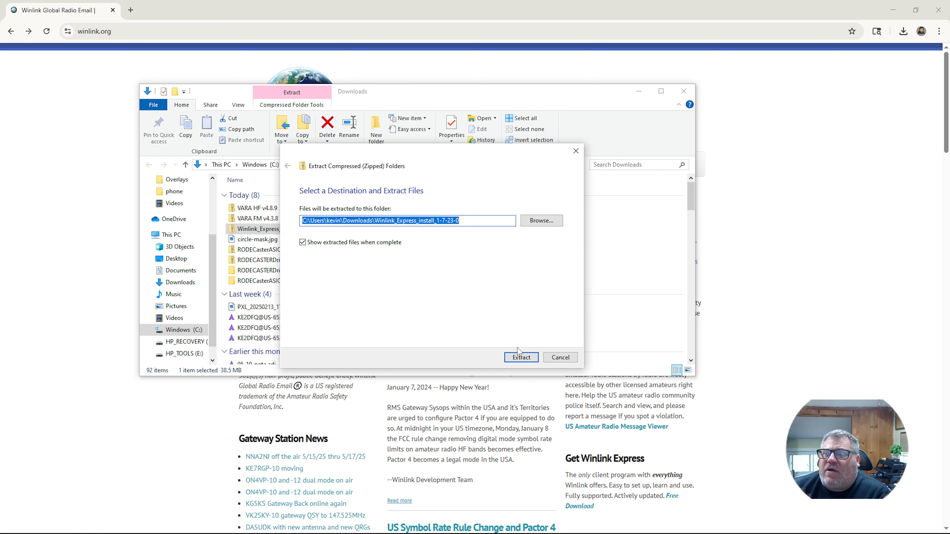
pyautogui.click(520, 358)
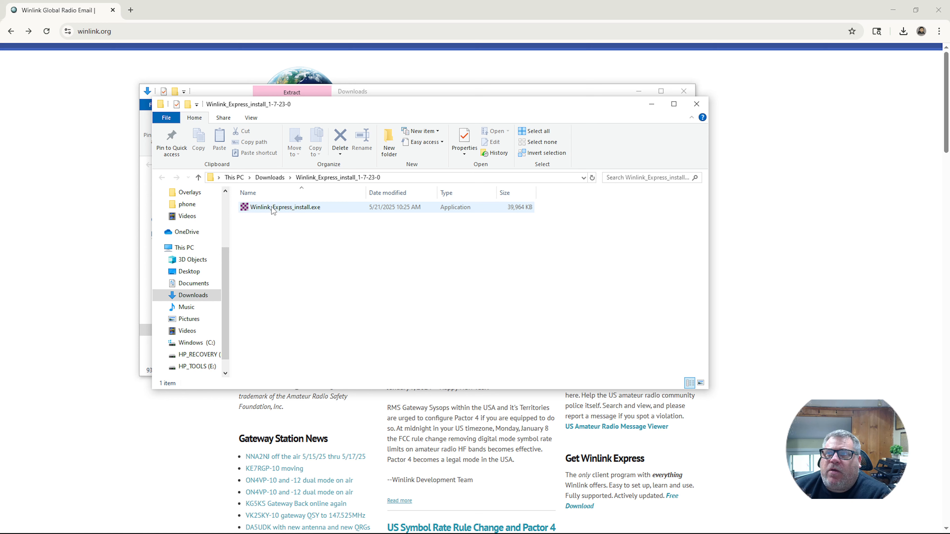
pyautogui.moveTo(273, 211)
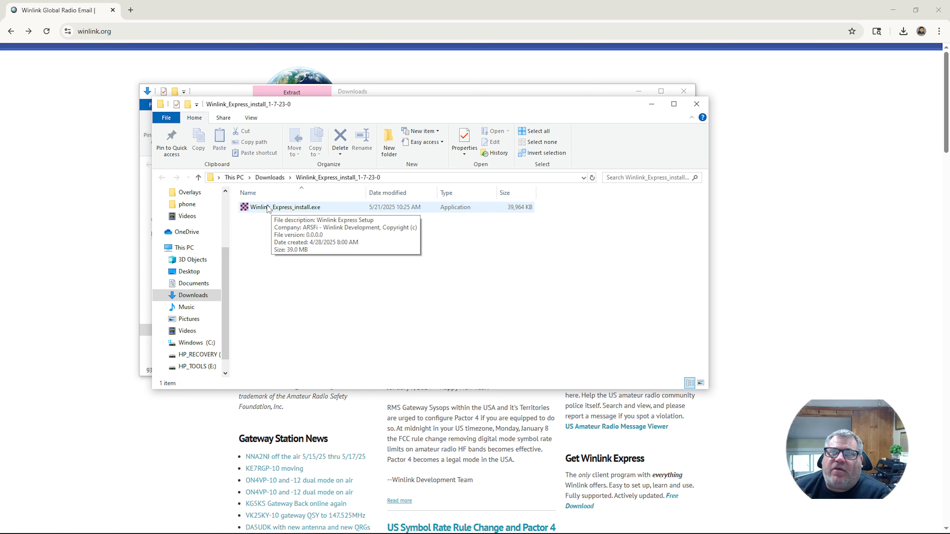
# - Launch Winlink_Express_install.exe and choose Run anyway at the SmartScreen warning
pyautogui.click(280, 210)
pyautogui.doubleClick(279, 208)
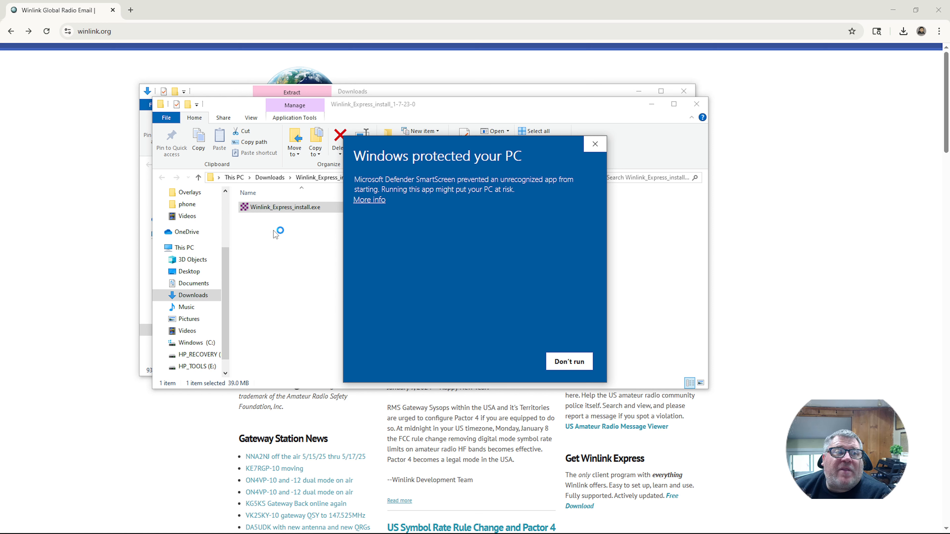
pyautogui.click(369, 200)
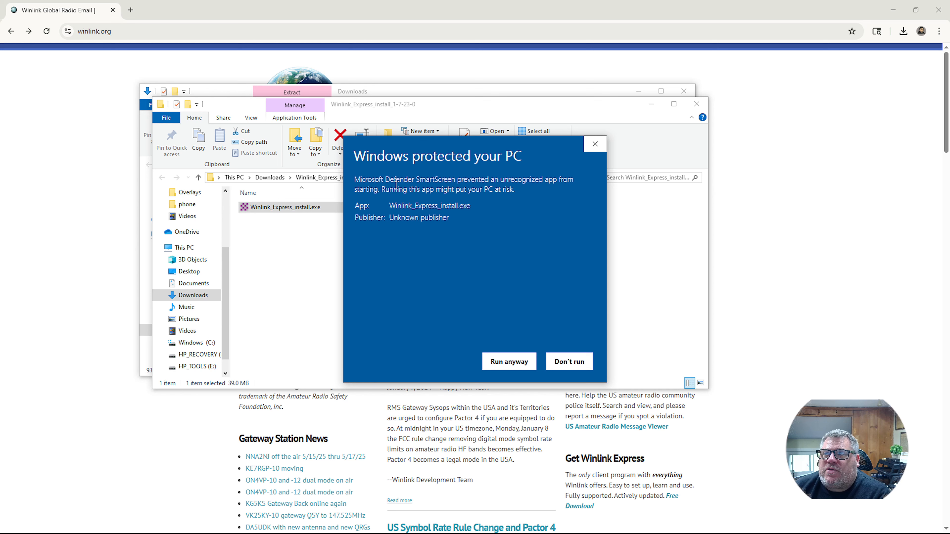
pyautogui.click(501, 366)
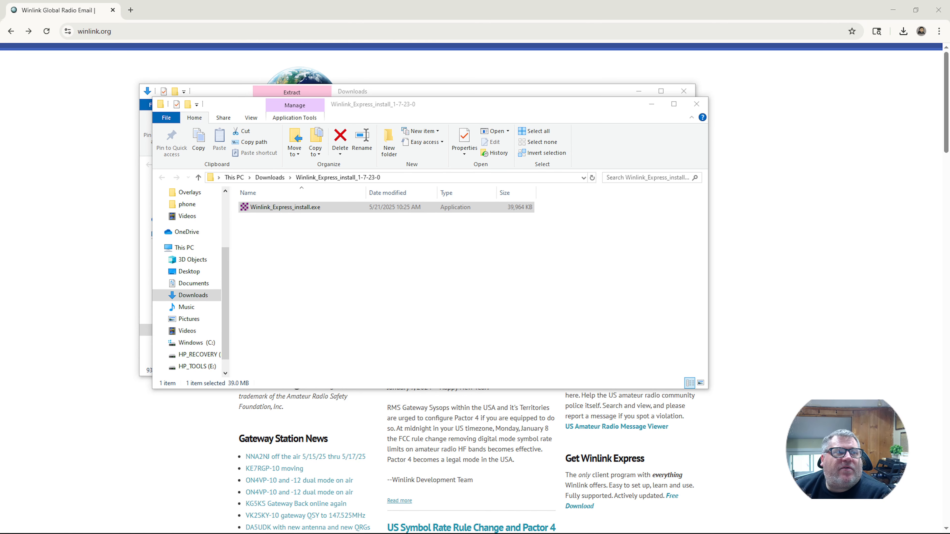
# - Accept the C:\RMS Express install folder and RMS Express Start Menu folder, adding a desktop shortcut
pyautogui.moveTo(515, 165); pyautogui.dragTo(403, 176)
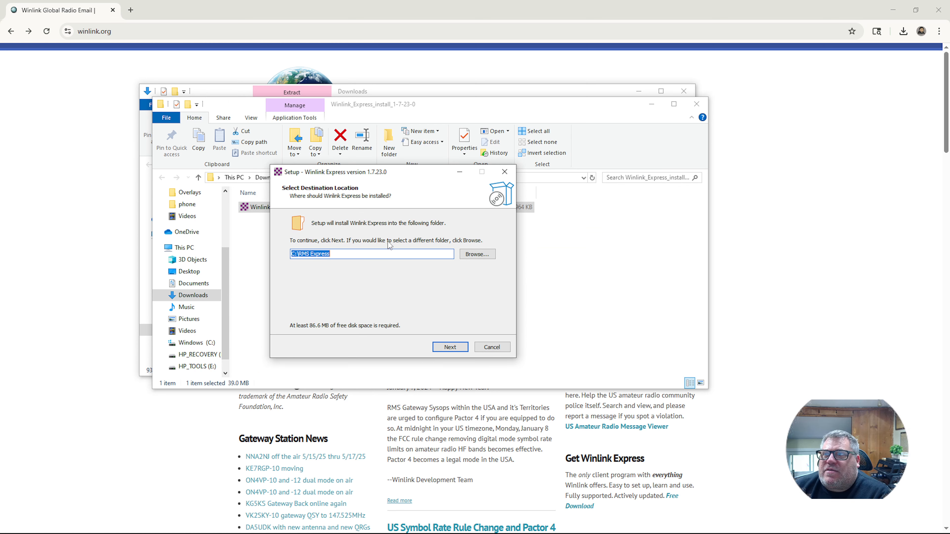
pyautogui.click(452, 350)
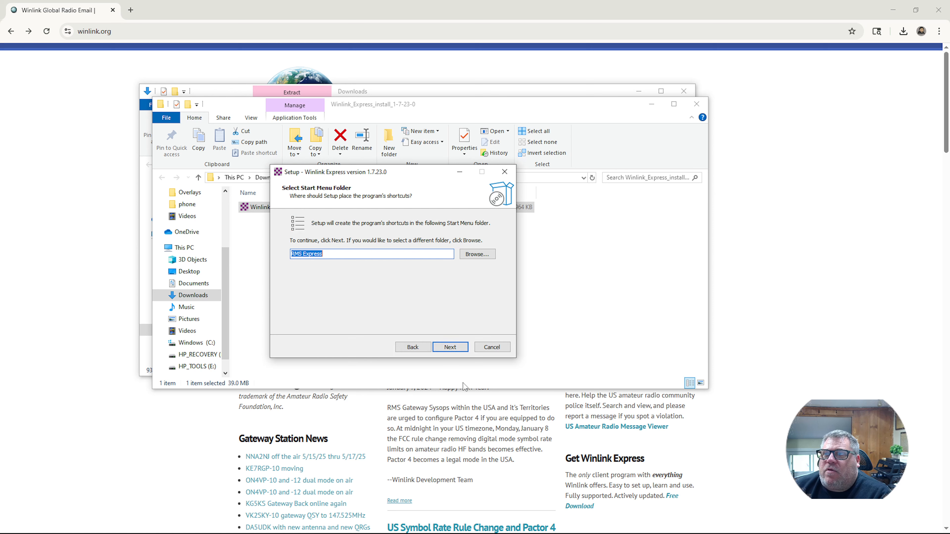
pyautogui.click(440, 349)
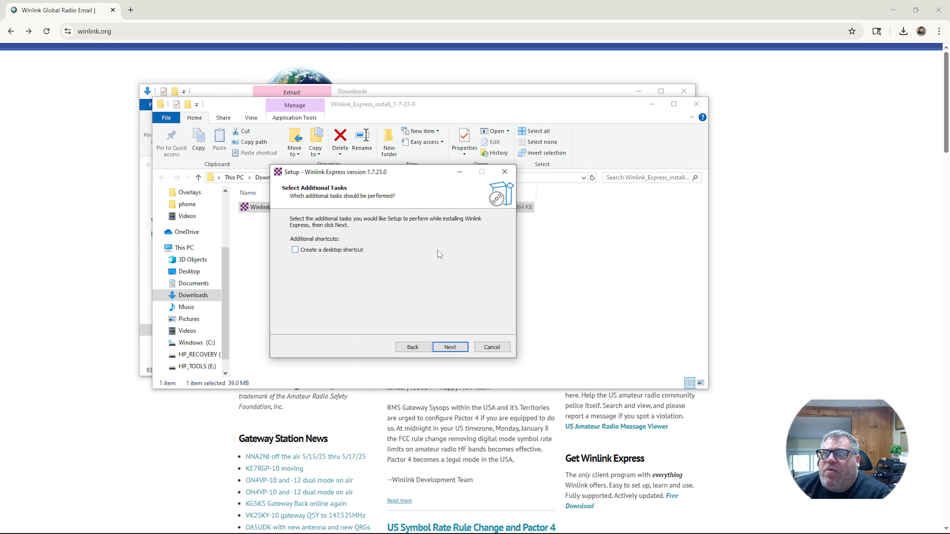
pyautogui.click(295, 250)
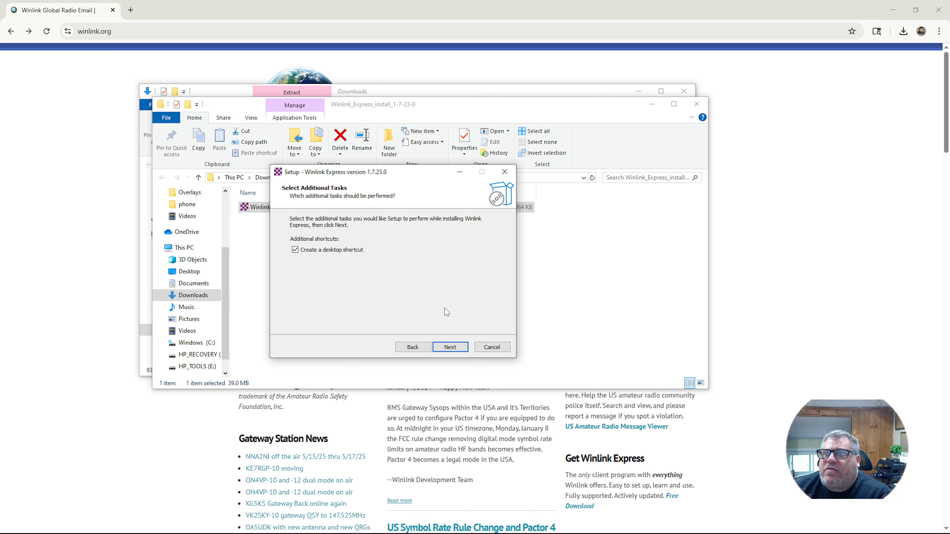
pyautogui.click(453, 349)
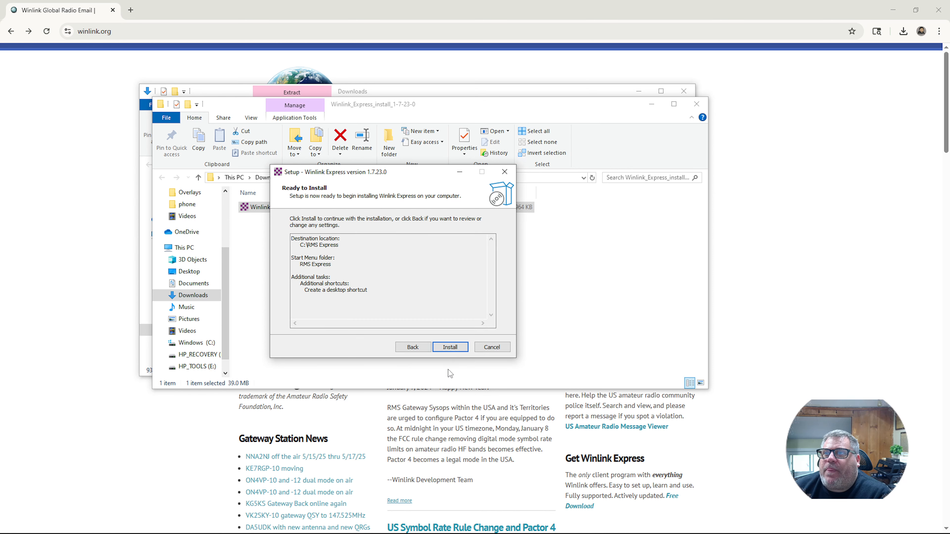
# - Install Winlink Express and close setup without launching the program
pyautogui.click(450, 347)
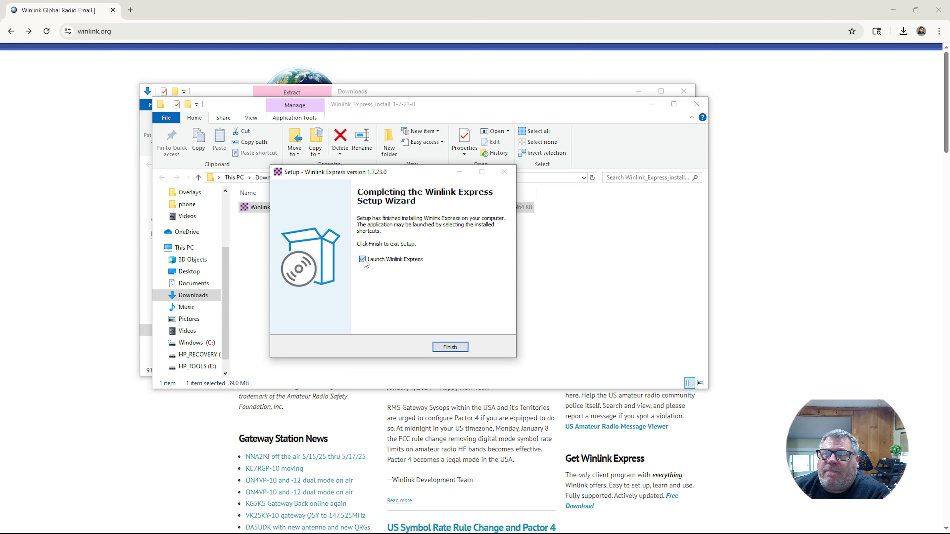
pyautogui.click(363, 260)
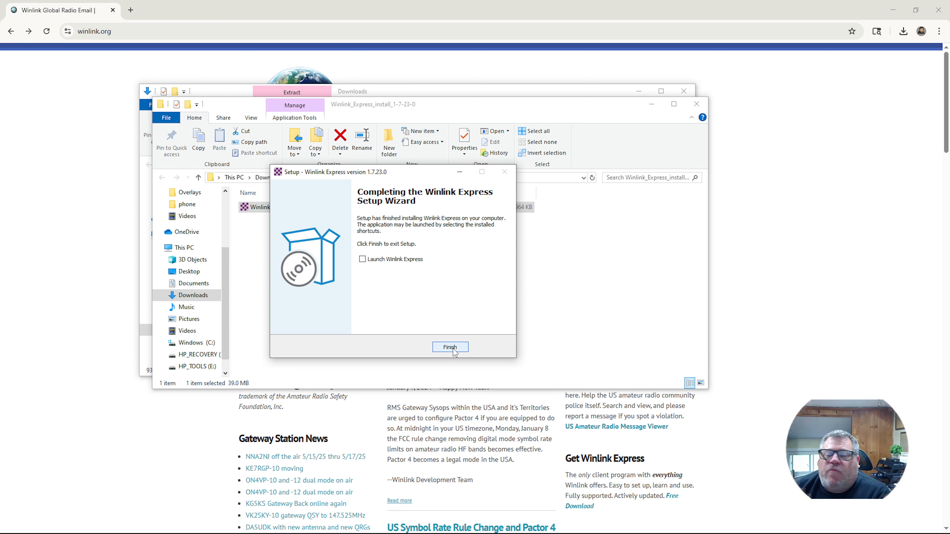
pyautogui.click(451, 348)
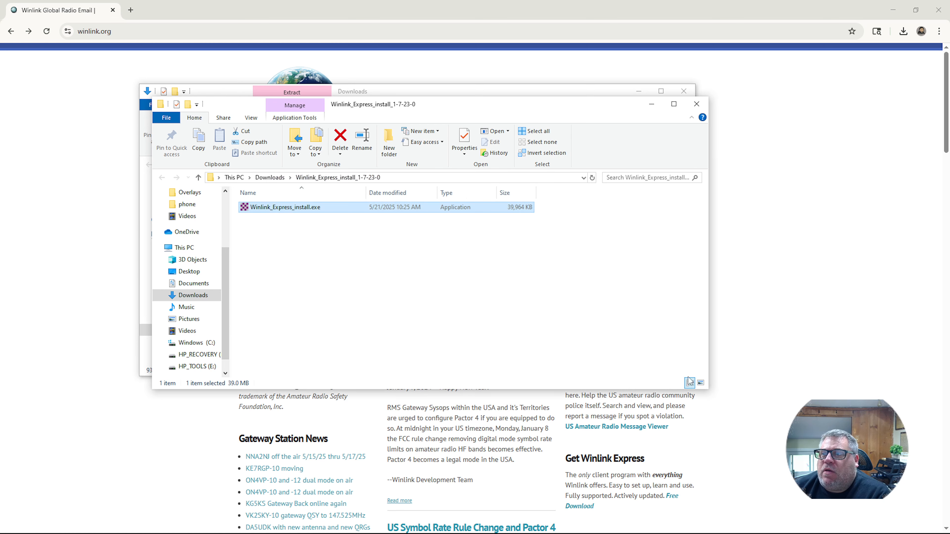
# - Extract the VARA FM v4.3.8 setup.zip archive into its own Downloads folder
pyautogui.click(696, 105)
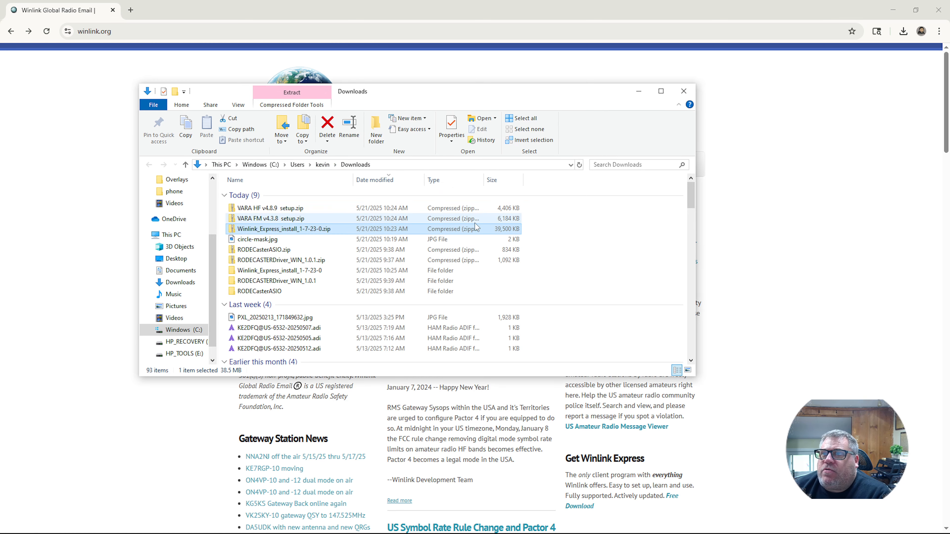
pyautogui.click(266, 220)
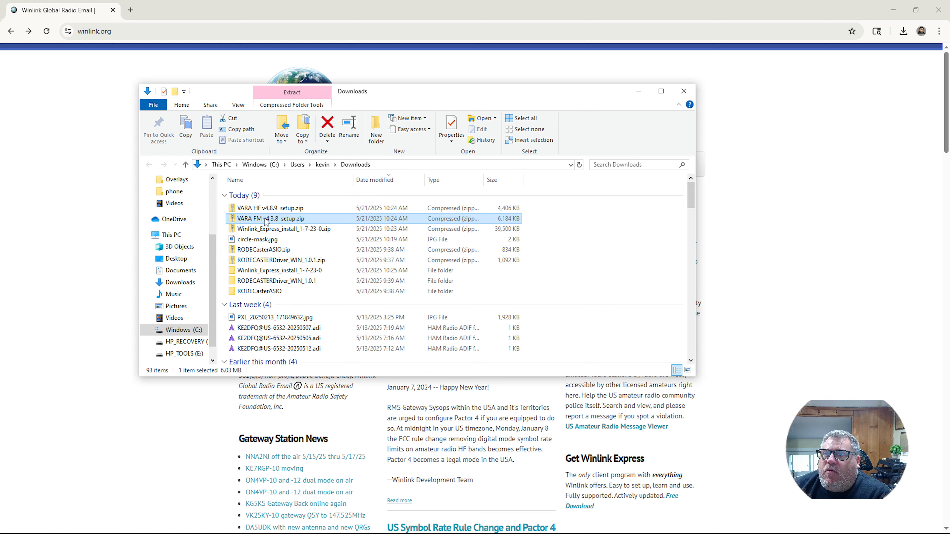
pyautogui.rightClick(265, 220)
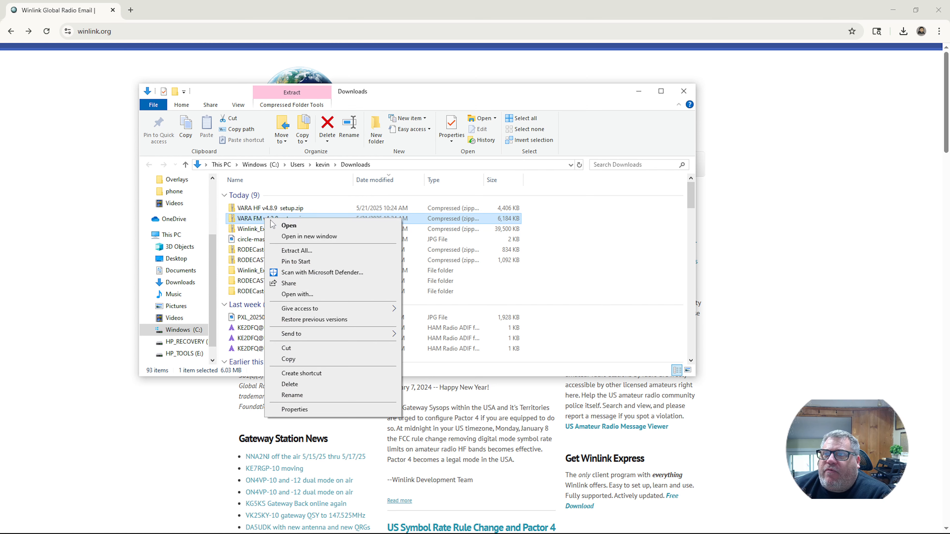
pyautogui.click(304, 251)
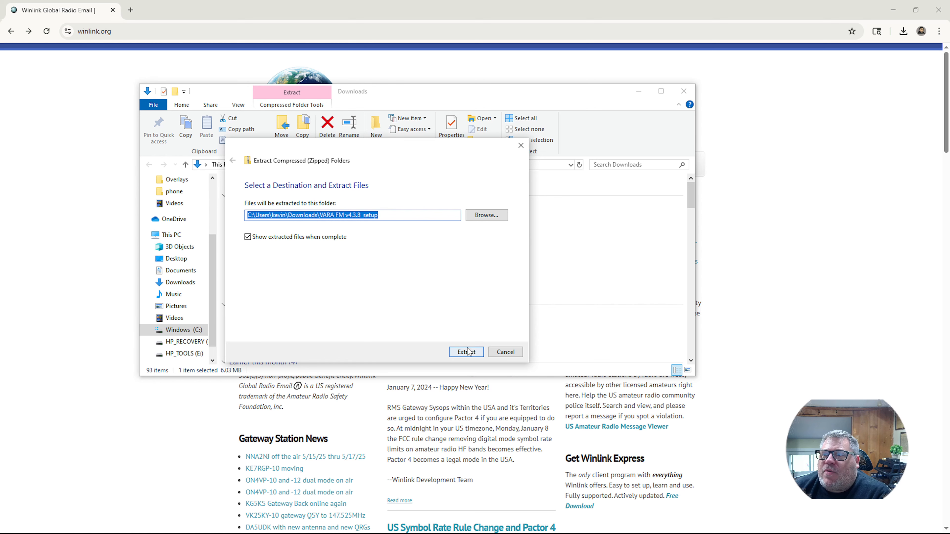
pyautogui.click(467, 352)
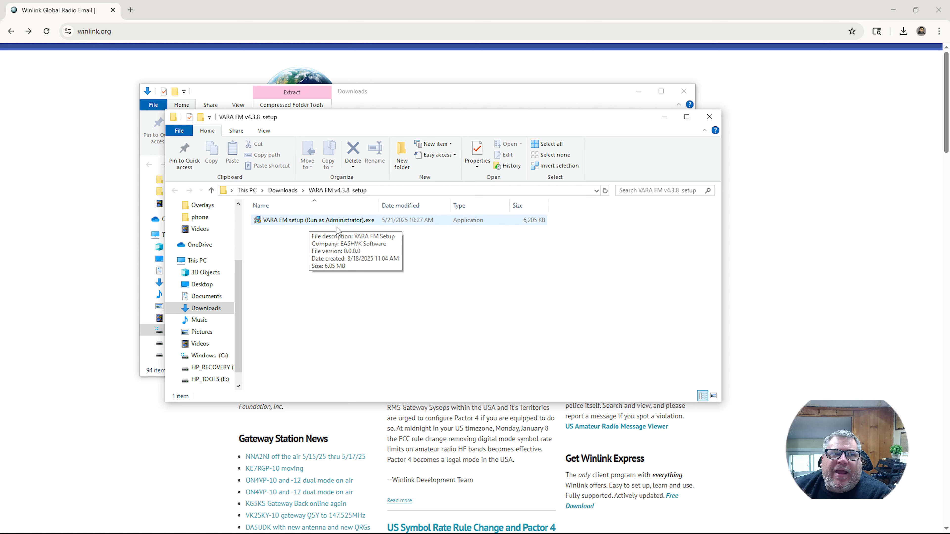
# - Run the VARA FM setup as administrator, choosing Run anyway at SmartScreen
pyautogui.rightClick(280, 221)
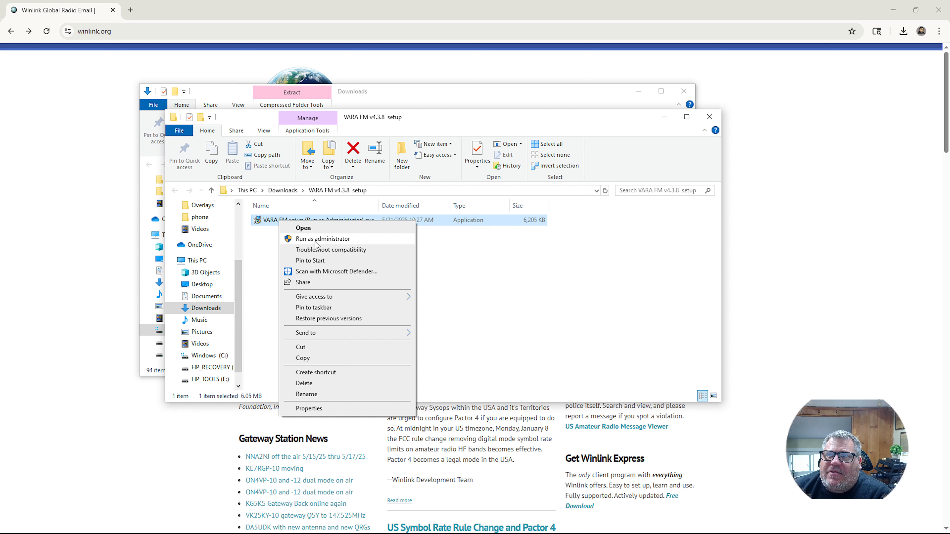
pyautogui.click(315, 241)
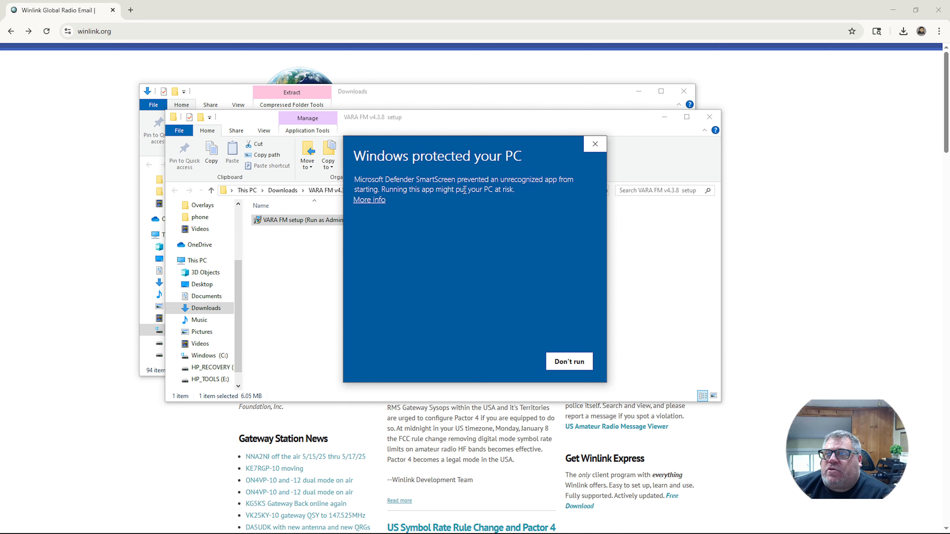
pyautogui.click(368, 201)
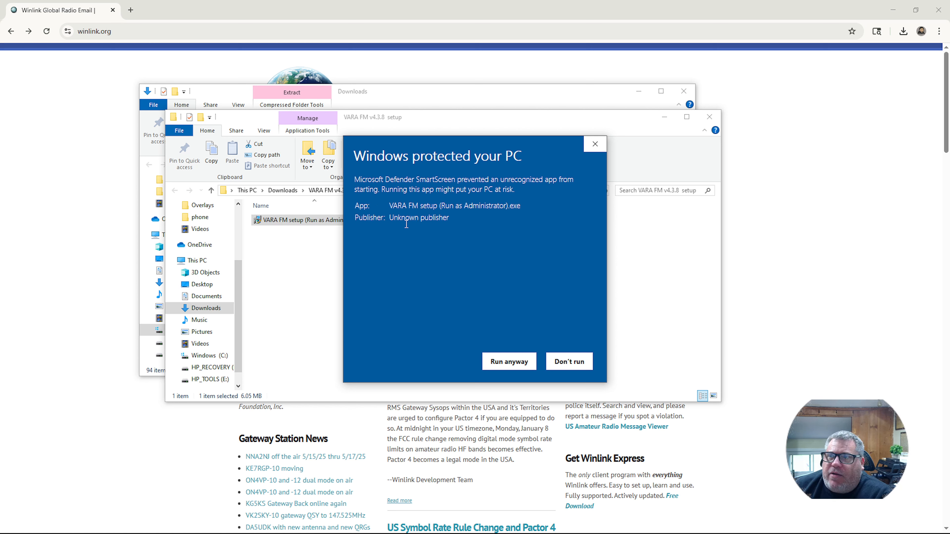
pyautogui.click(508, 362)
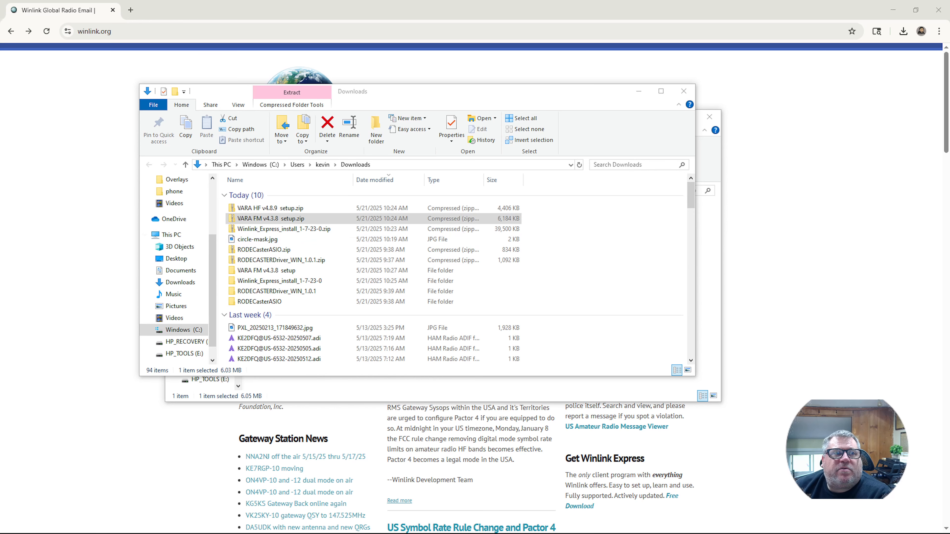
# - Accept the VARA FM license, keep C:\VARA FM as the folder, and add a desktop icon
pyautogui.moveTo(0, 185); pyautogui.dragTo(455, 180)
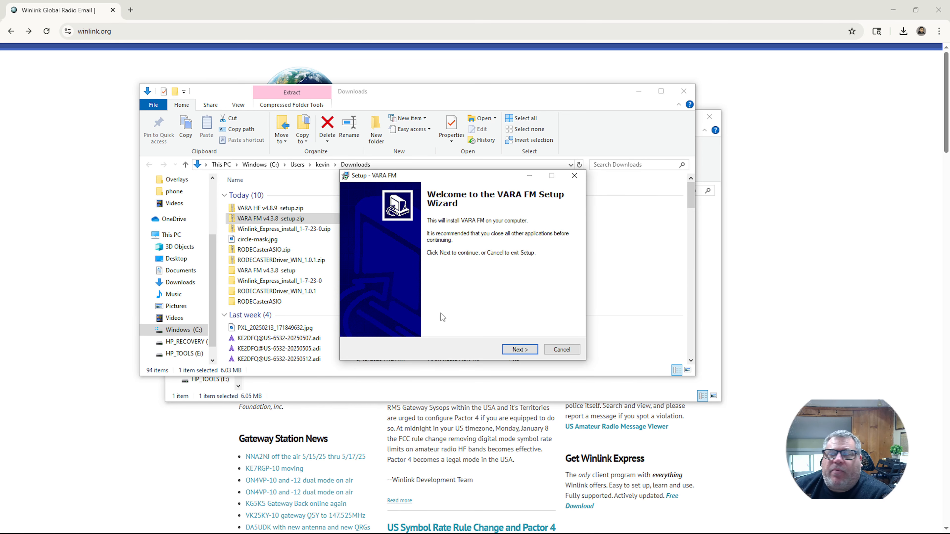
pyautogui.click(519, 352)
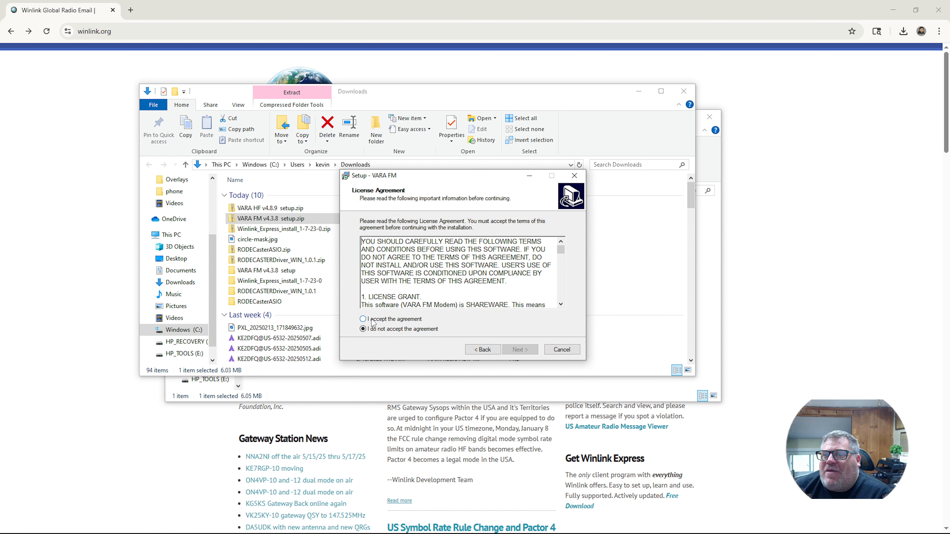
pyautogui.scroll(-3, 363, 305)
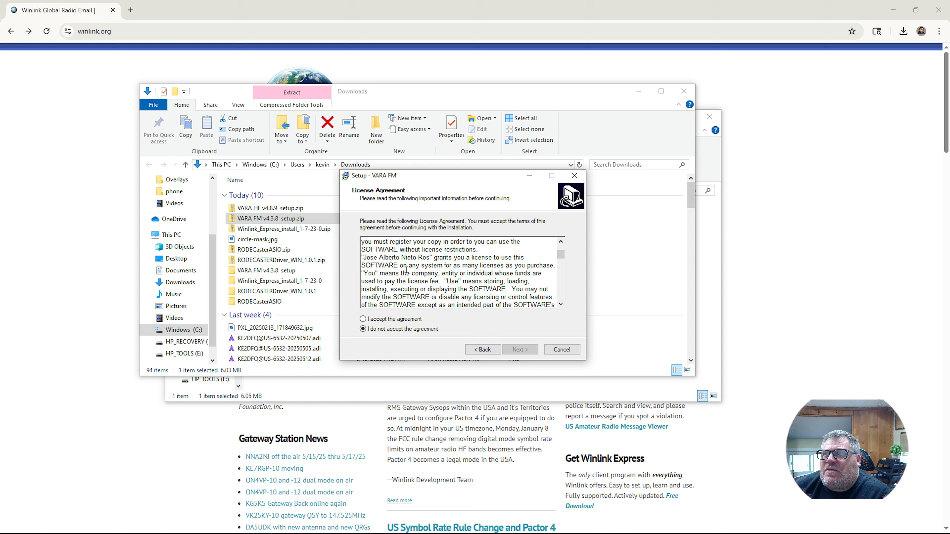
pyautogui.click(362, 320)
pyautogui.click(520, 349)
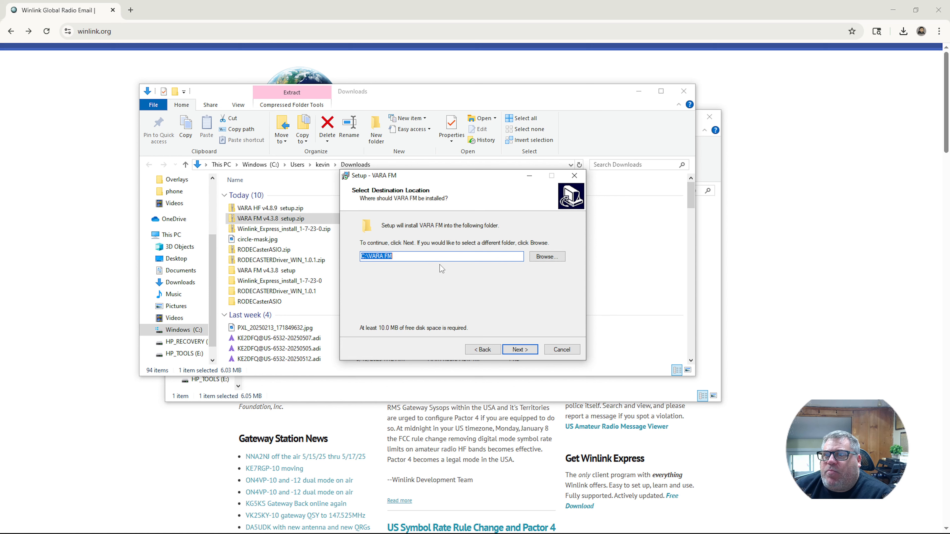
pyautogui.click(524, 350)
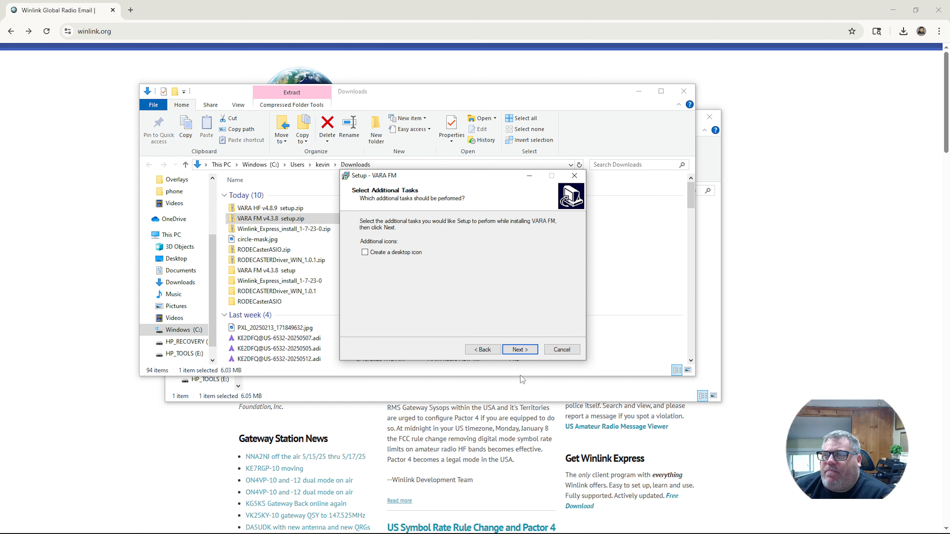
pyautogui.click(376, 253)
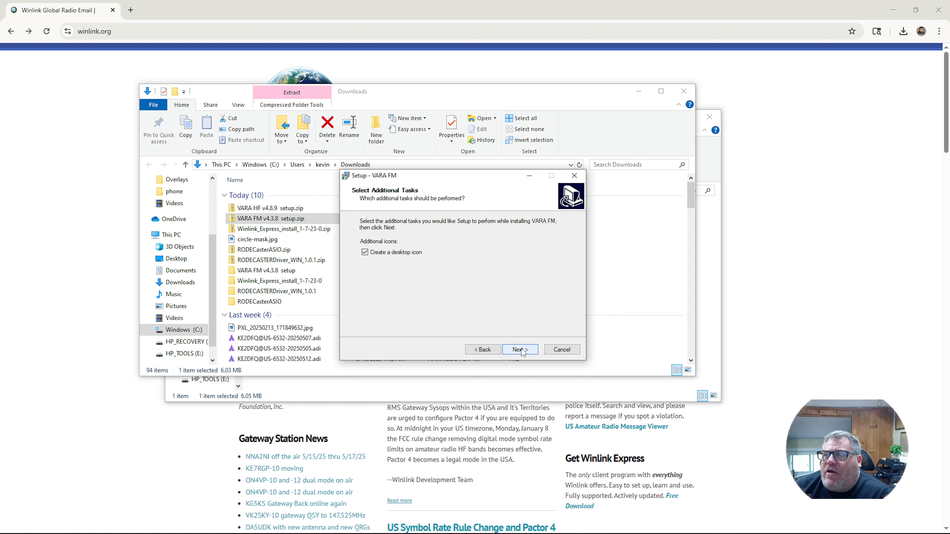
pyautogui.click(522, 349)
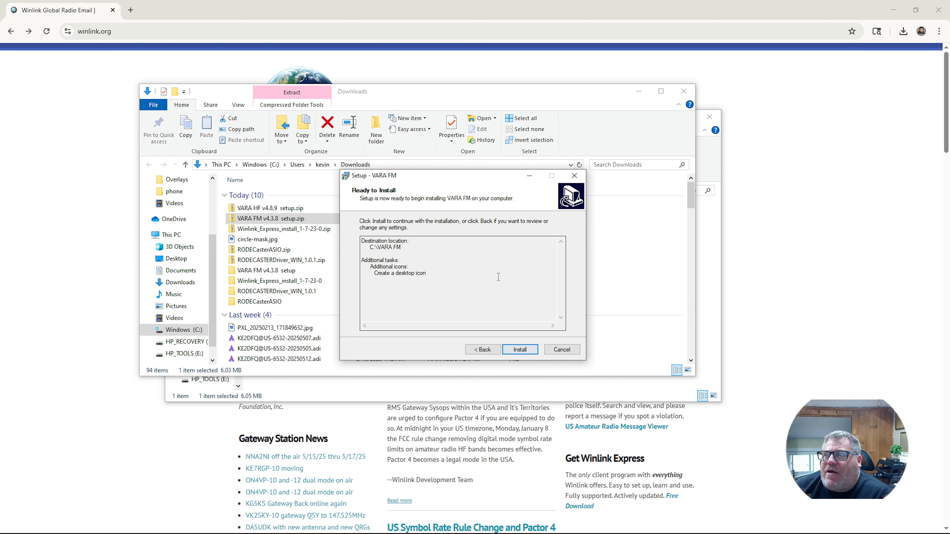
# - Install VARA FM and close setup without launching the program
pyautogui.click(519, 350)
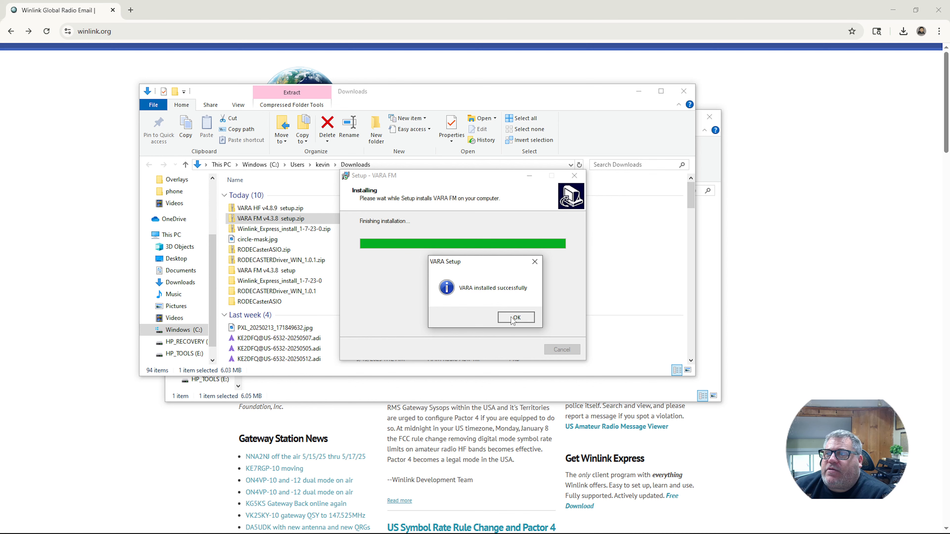
pyautogui.click(516, 318)
pyautogui.click(433, 256)
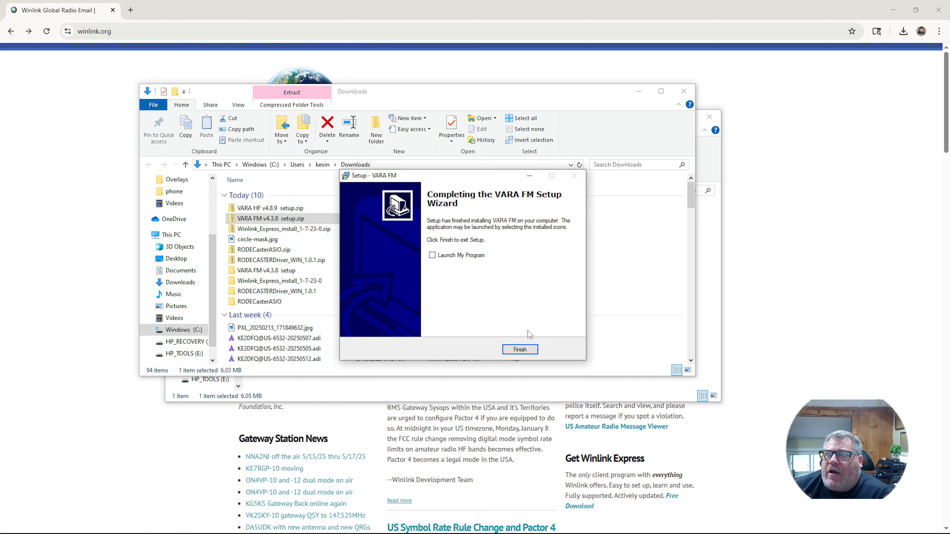
pyautogui.click(528, 350)
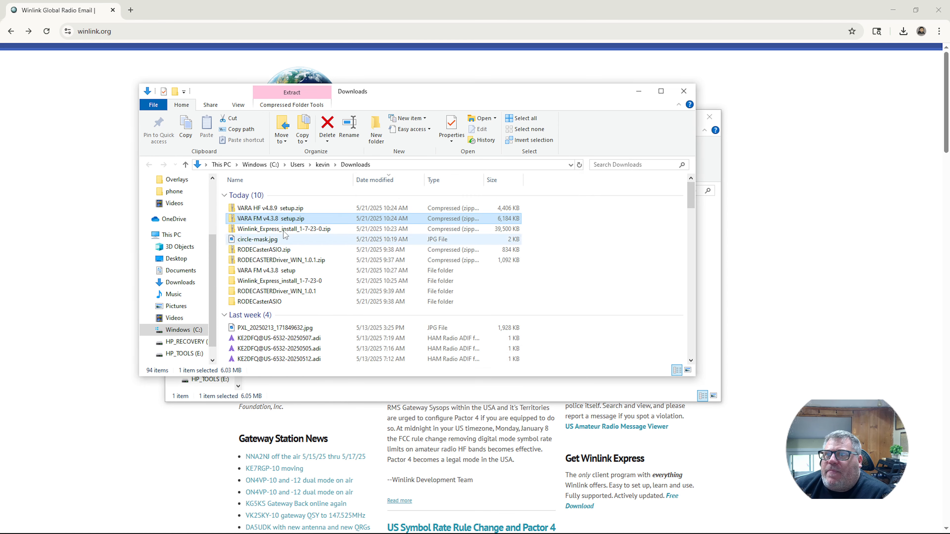
# - Extract the VARA HF v4.8.9 setup.zip archive into its own Downloads folder
pyautogui.click(276, 211)
pyautogui.rightClick(276, 212)
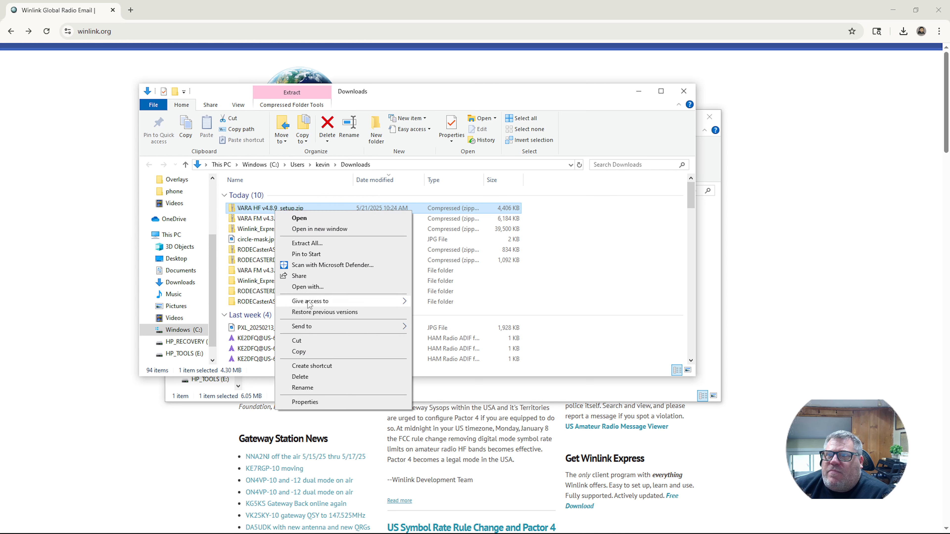
pyautogui.click(307, 243)
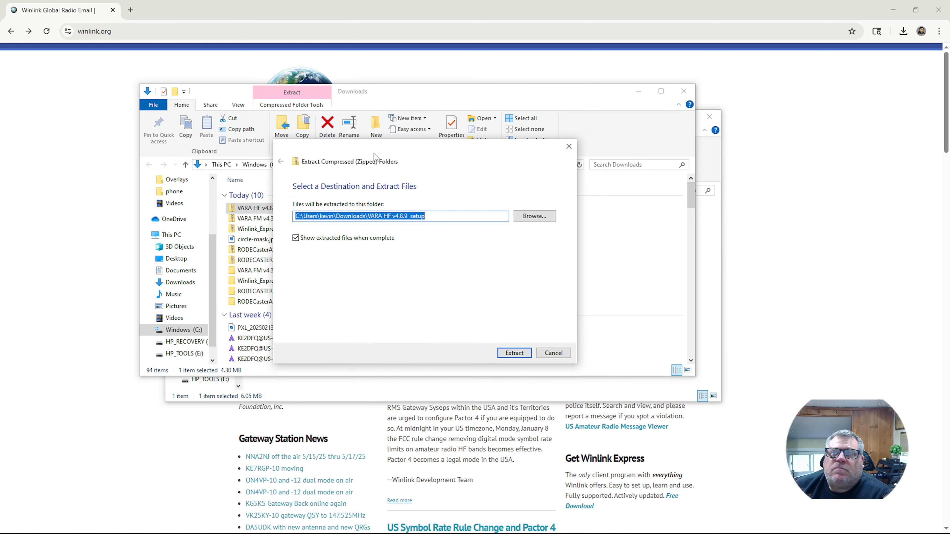
pyautogui.click(515, 353)
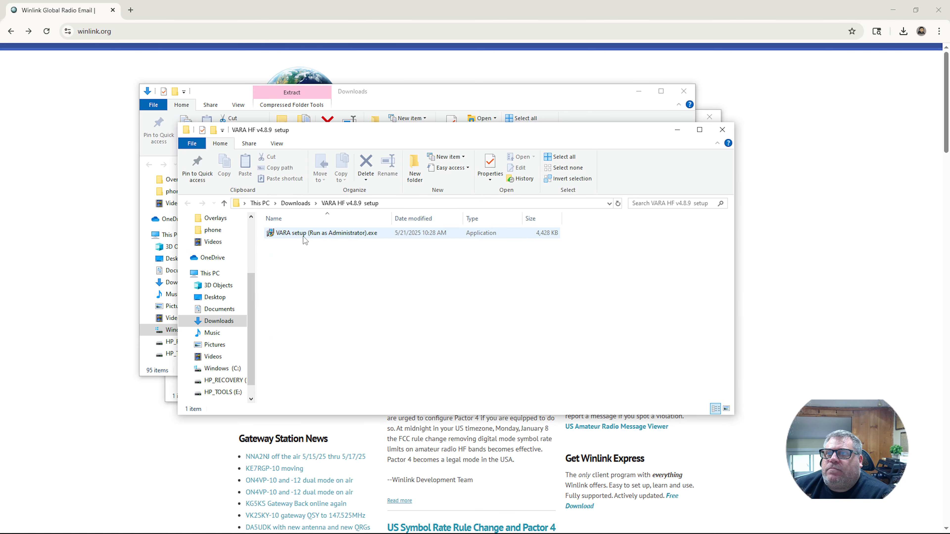
# - Run the VARA setup as administrator, choosing Run anyway at SmartScreen
pyautogui.rightClick(336, 234)
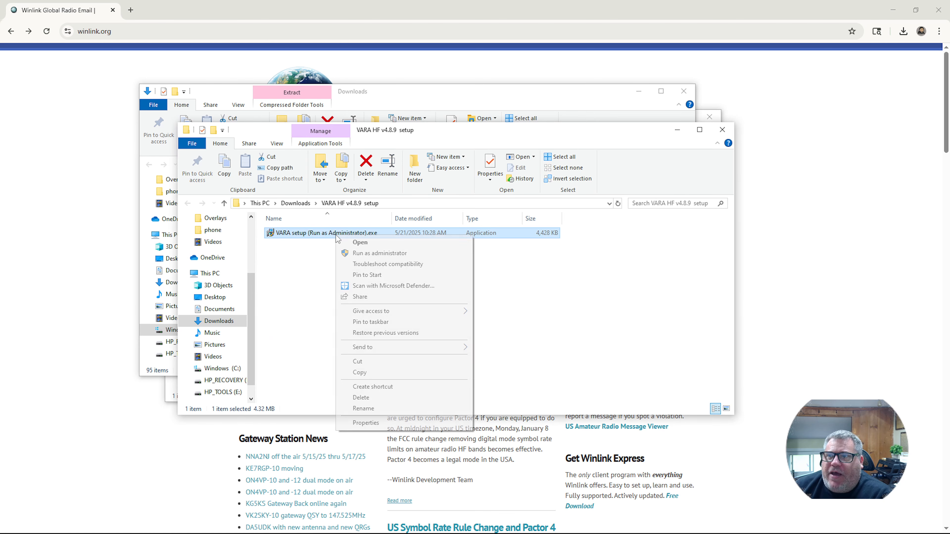
pyautogui.click(356, 253)
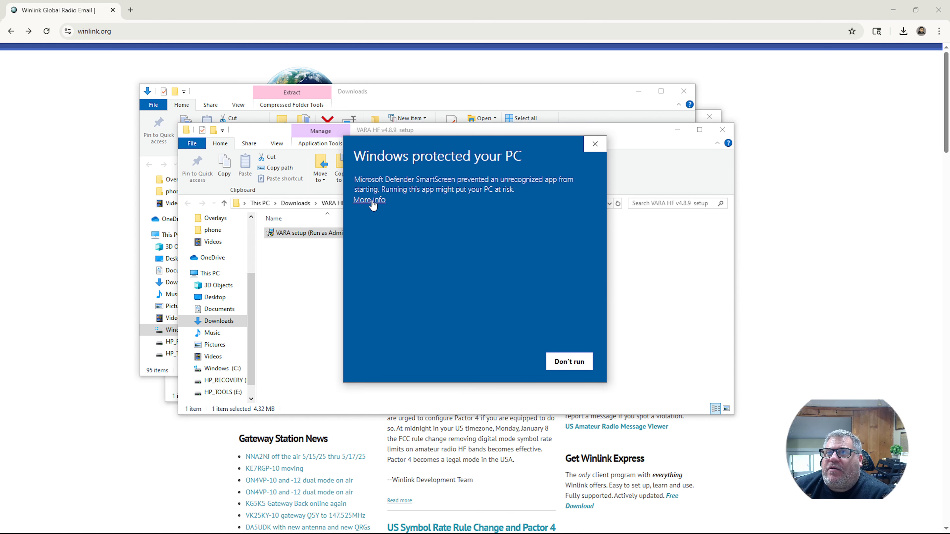
pyautogui.click(368, 201)
pyautogui.click(509, 362)
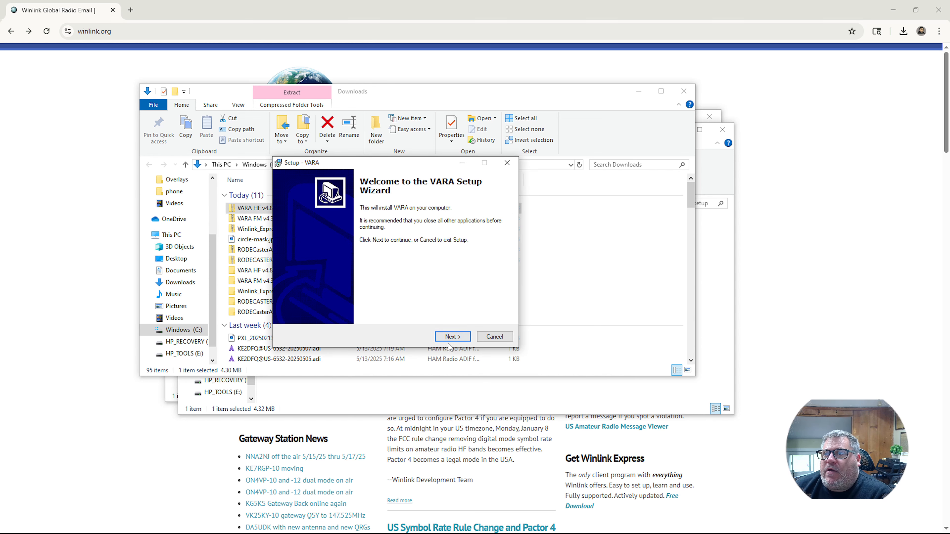
# - Accept the VARA license, keep the default install location, and add a desktop icon
pyautogui.click(452, 337)
pyautogui.click(318, 307)
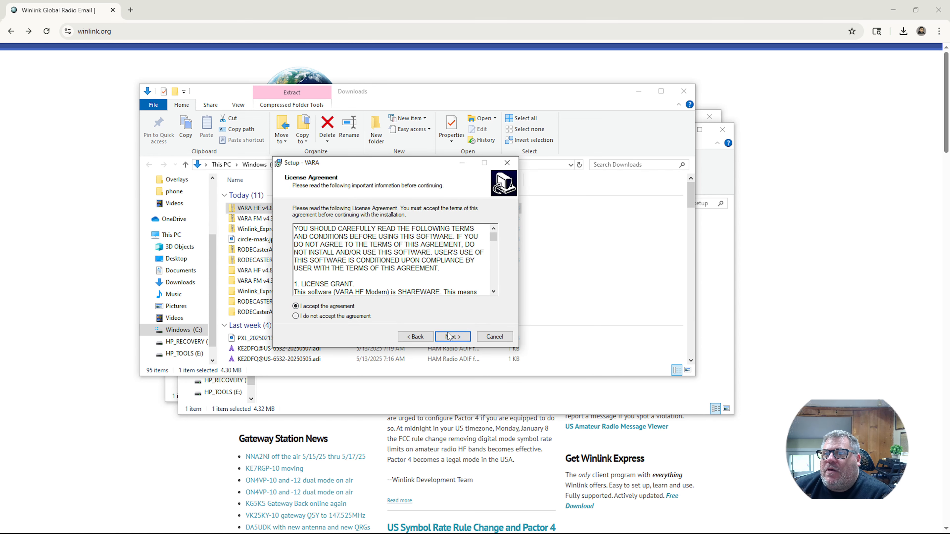
pyautogui.click(451, 336)
pyautogui.click(453, 336)
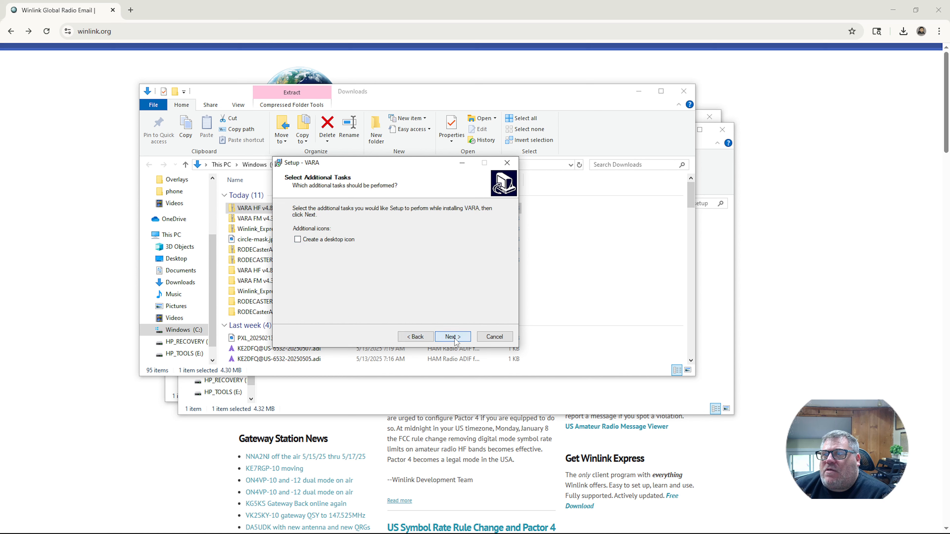
pyautogui.click(325, 240)
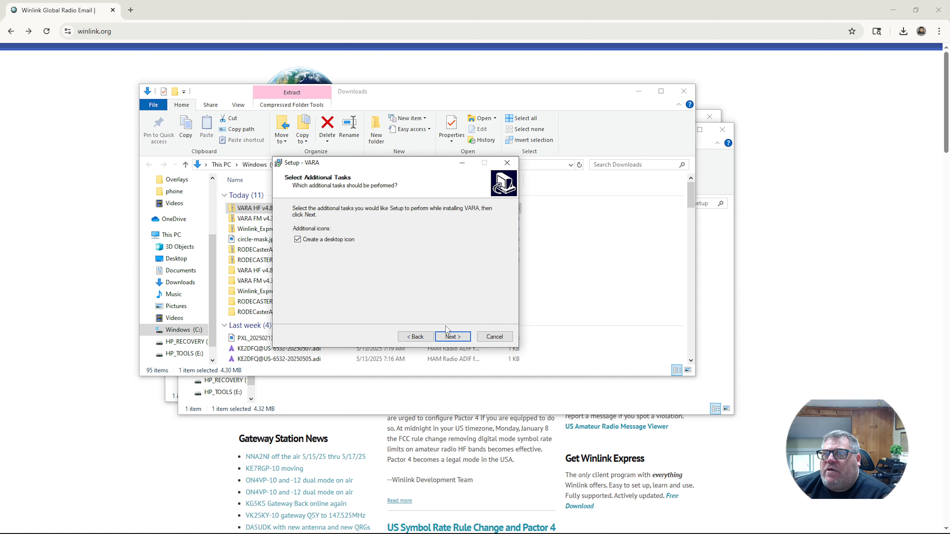
pyautogui.click(453, 337)
# - Install VARA HF into C:\VARA without launching it, then close the Downloads and setup folder windows
pyautogui.click(456, 339)
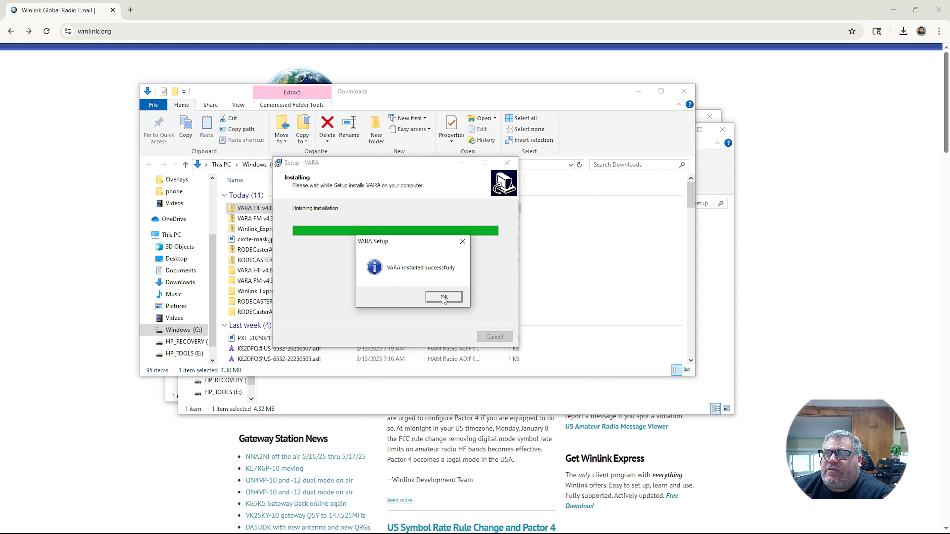
pyautogui.click(445, 296)
pyautogui.click(375, 243)
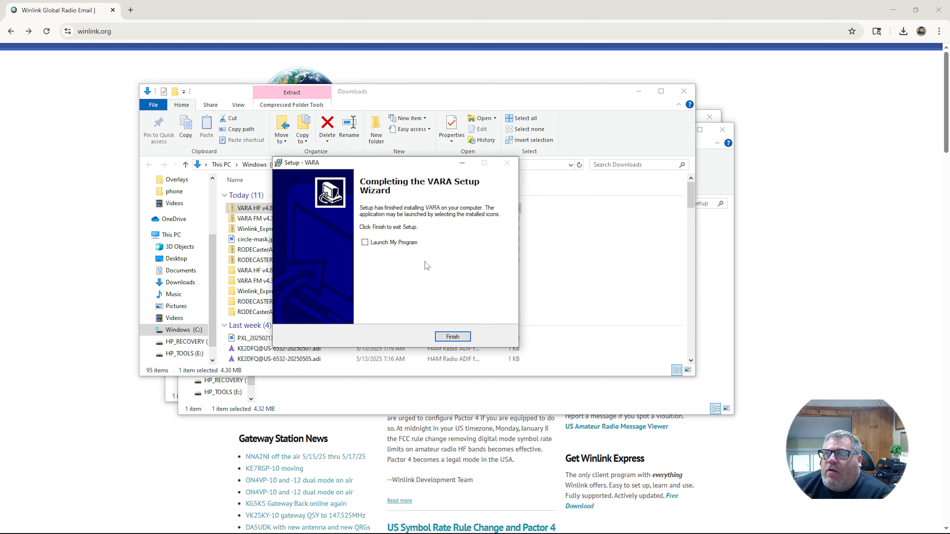
pyautogui.click(452, 337)
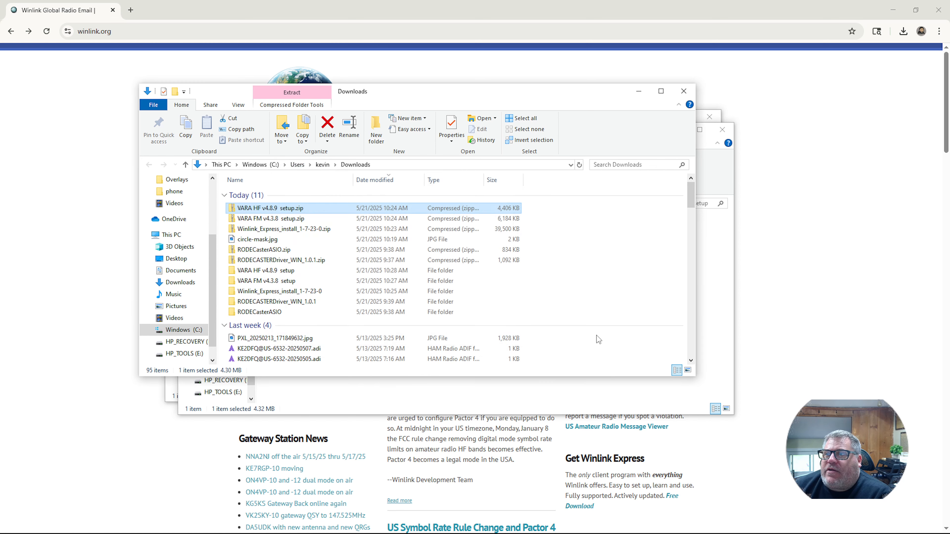
pyautogui.click(683, 91)
pyautogui.click(723, 129)
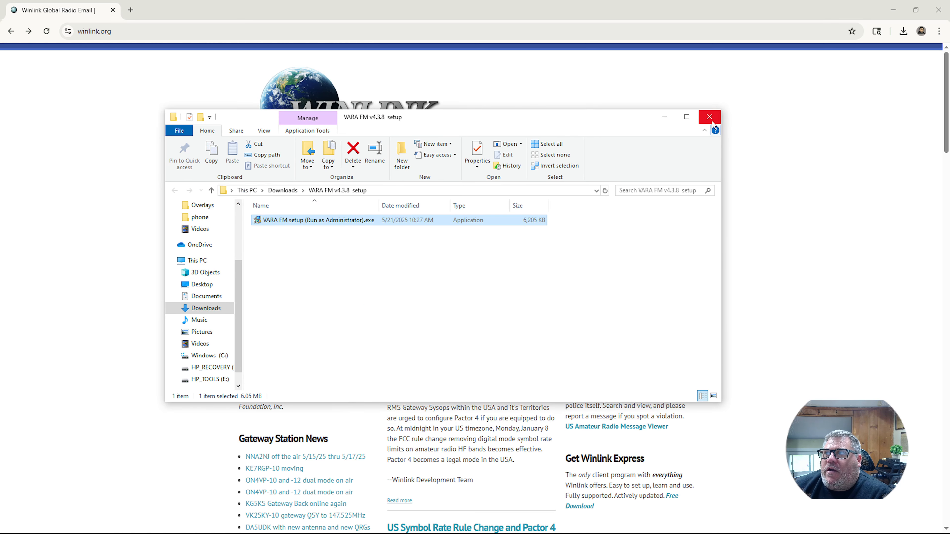
# - Close the VARA FM setup folder window and minimize Chrome to reveal the desktop
pyautogui.click(710, 116)
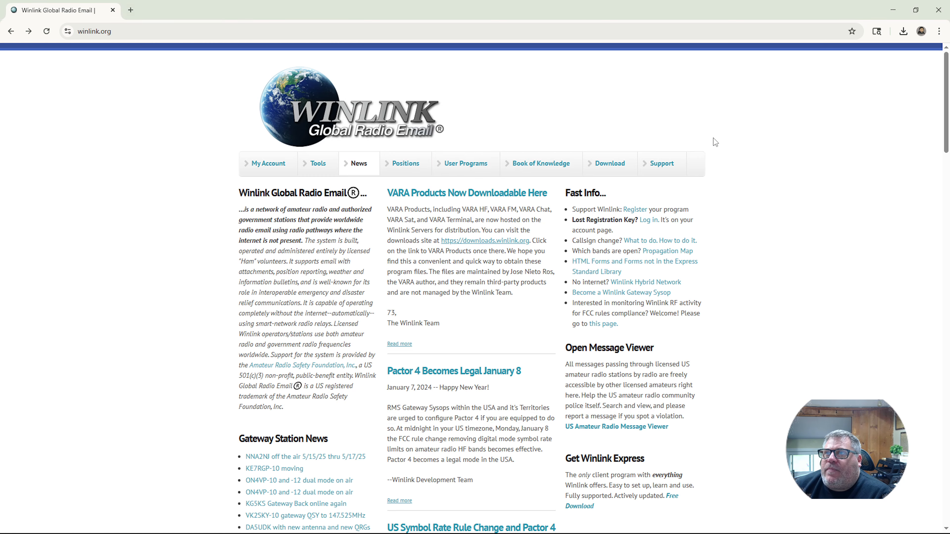
pyautogui.click(894, 11)
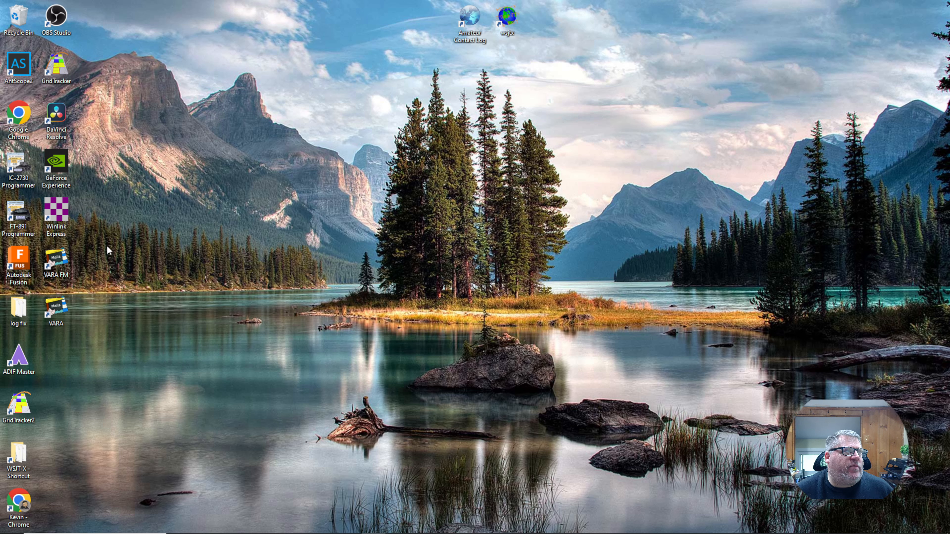
# - Launch Winlink Express from its desktop icon and accept the software license terms
pyautogui.doubleClick(61, 214)
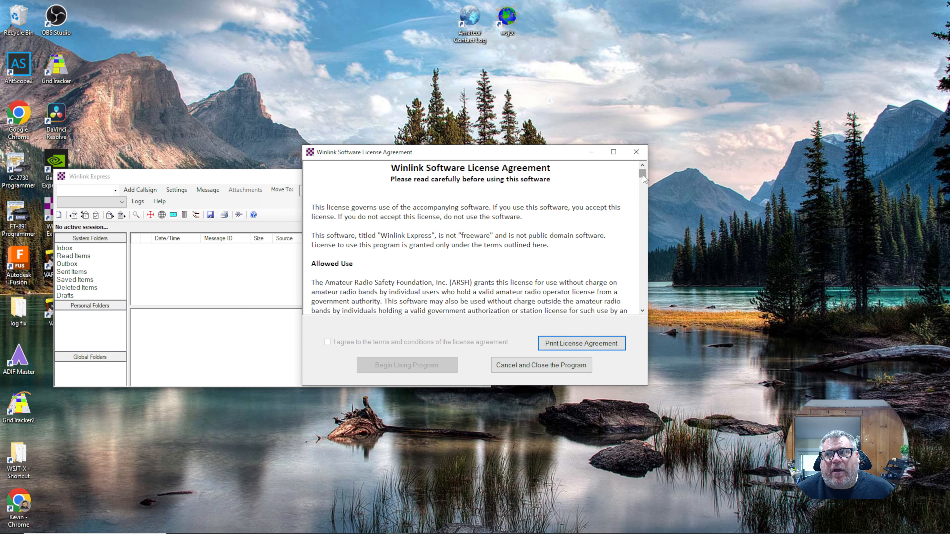
pyautogui.moveTo(642, 175); pyautogui.dragTo(646, 324)
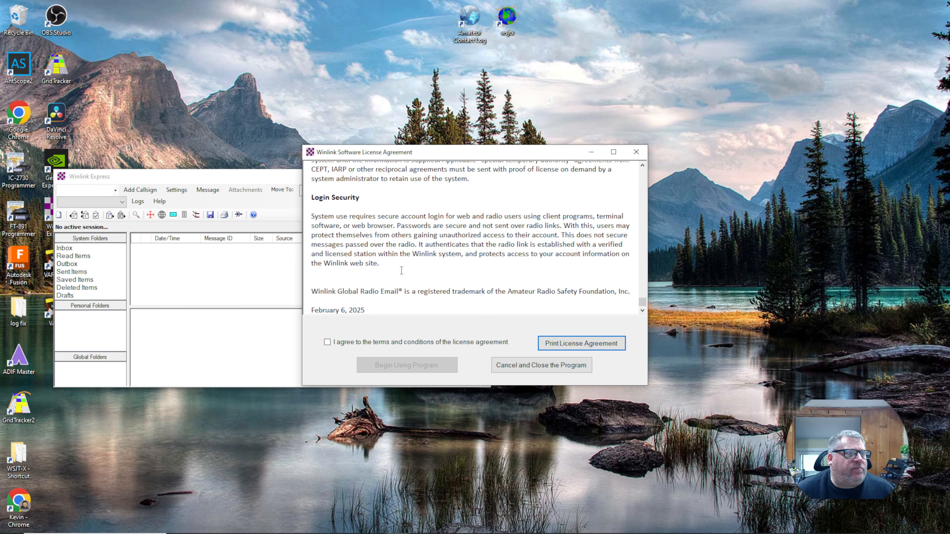
pyautogui.scroll(8, 411, 296)
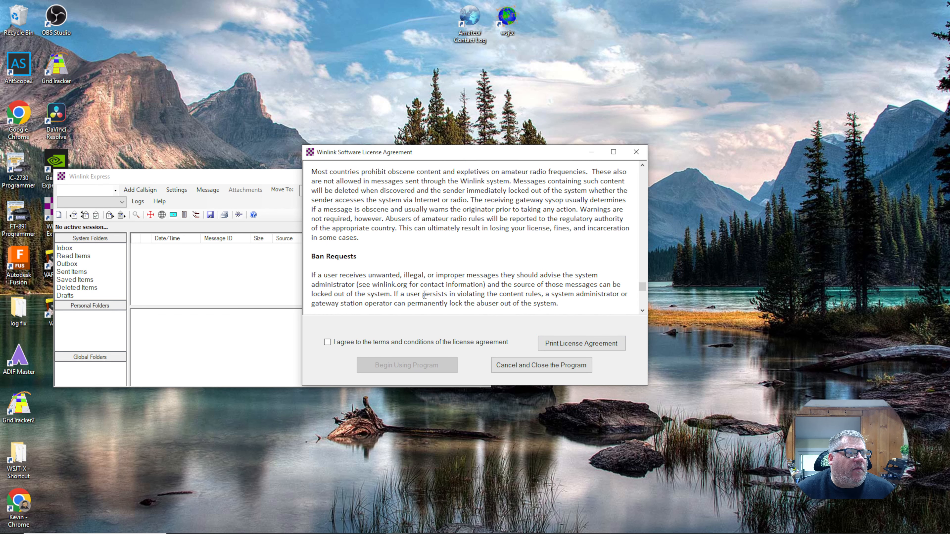
pyautogui.scroll(10, 425, 295)
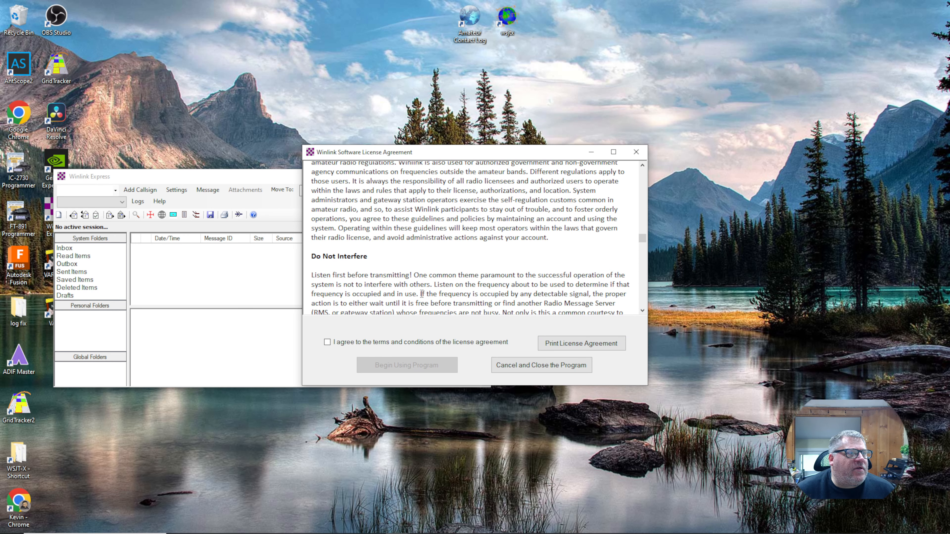
pyautogui.scroll(6, 341, 355)
pyautogui.click(344, 342)
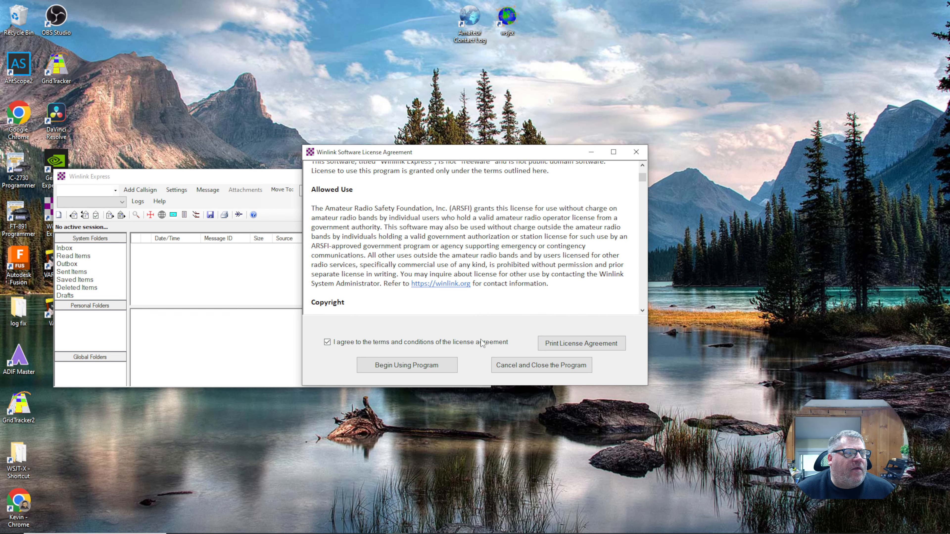
# - In Winlink Express Properties, enter callsign KE2DFQ and the password recovery e-mail address
pyautogui.click(405, 366)
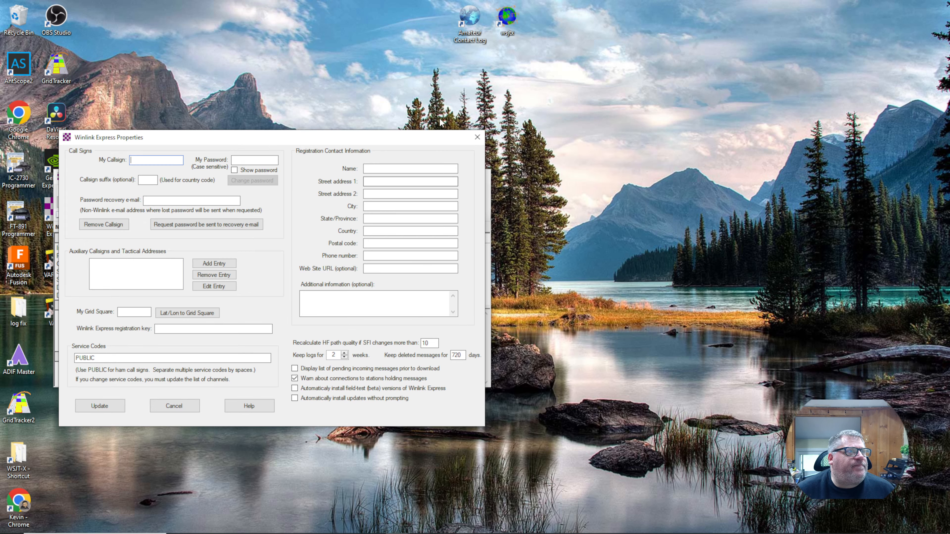
pyautogui.moveTo(281, 137); pyautogui.dragTo(459, 127)
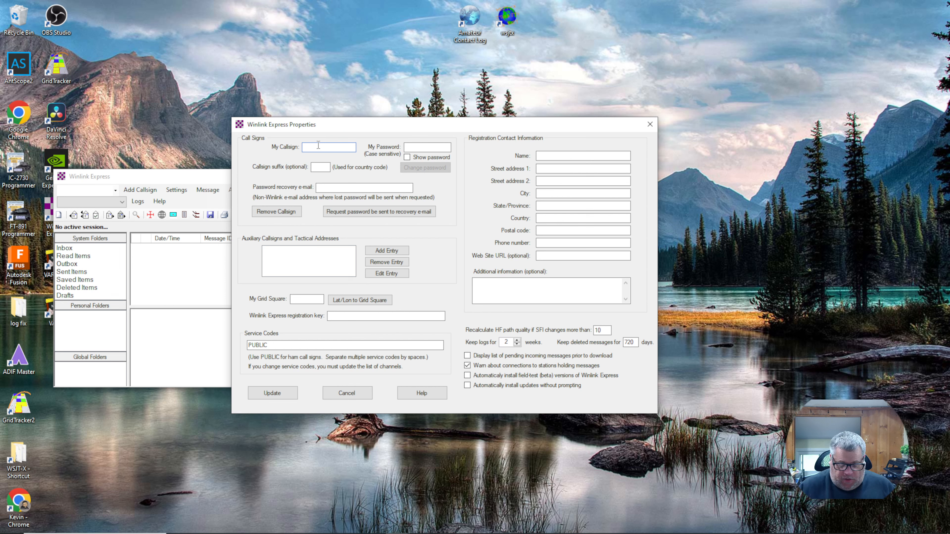
pyautogui.write('KE2')
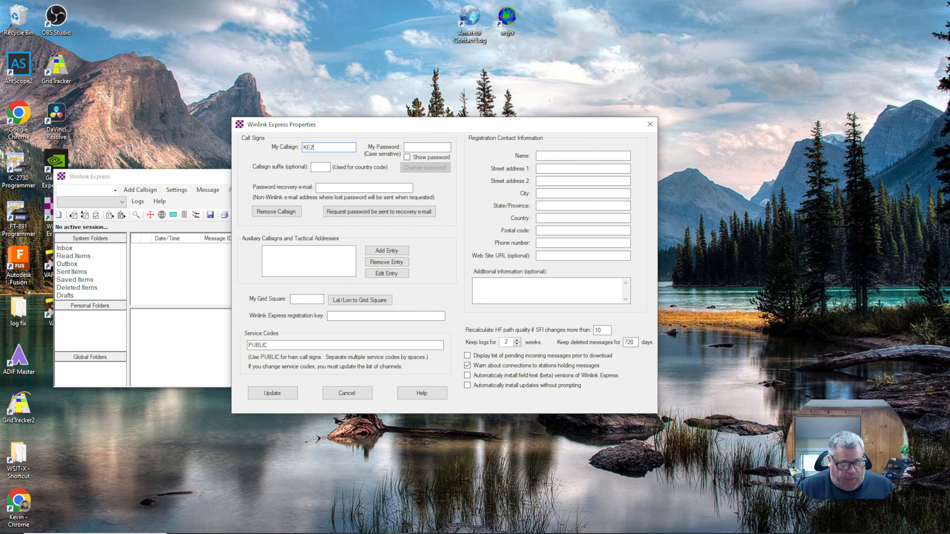
pyautogui.write('DF')
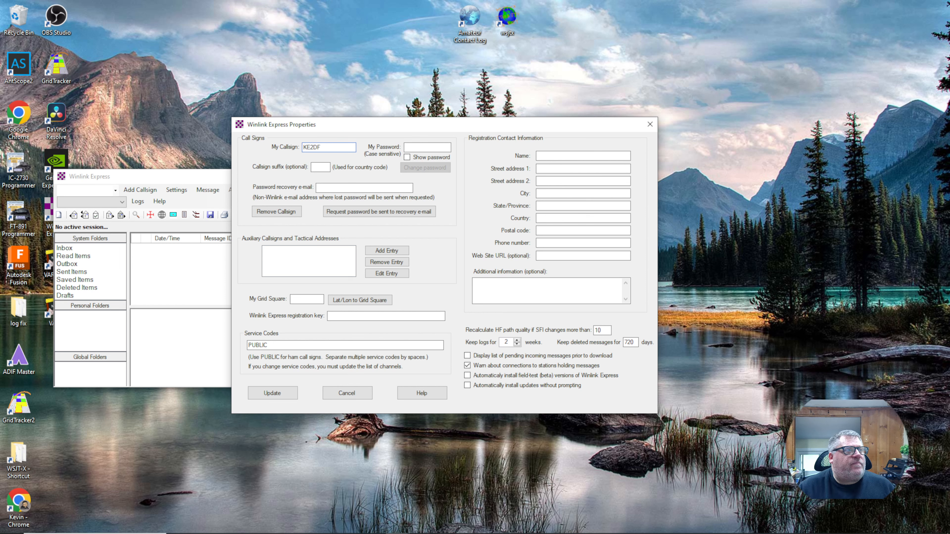
pyautogui.write('Q')
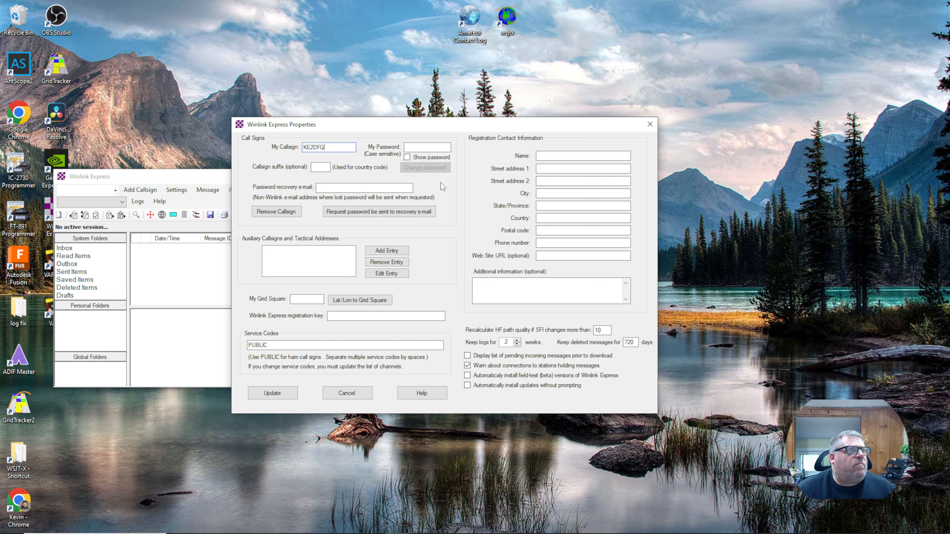
pyautogui.click(336, 187)
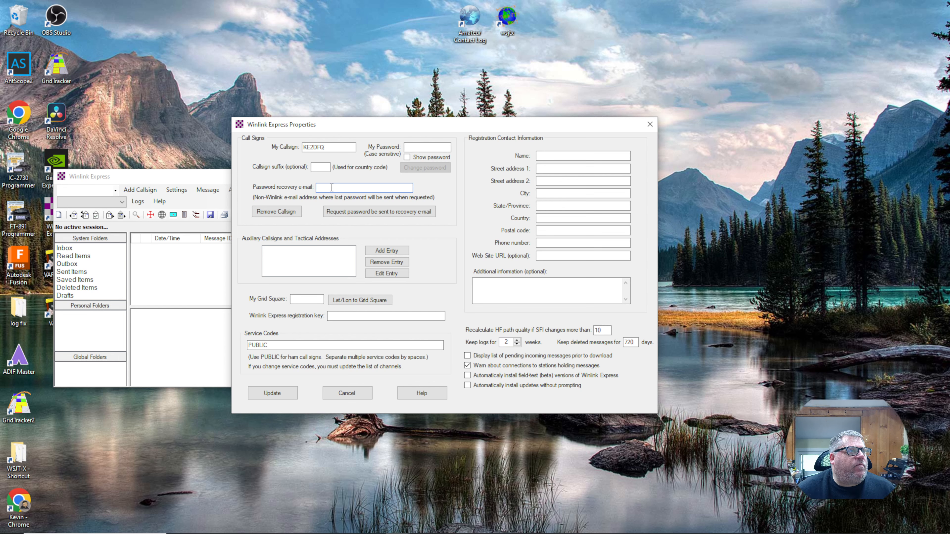
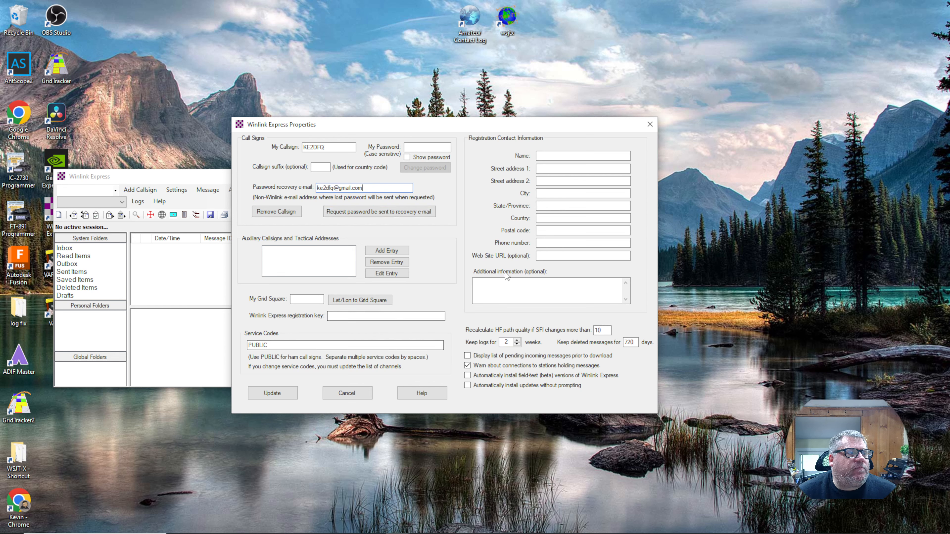
# - Enter FN13WD in the My Grid Square field
pyautogui.click(298, 301)
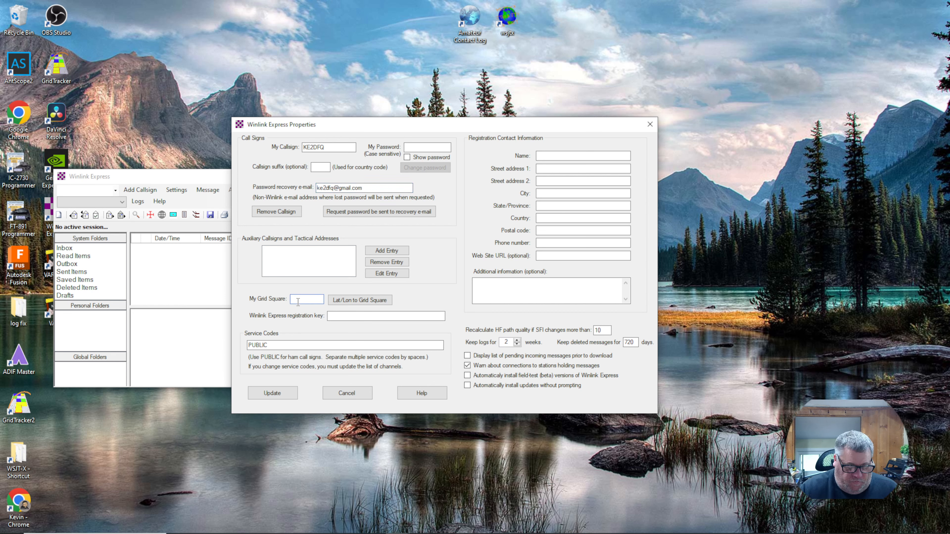
pyautogui.write('F')
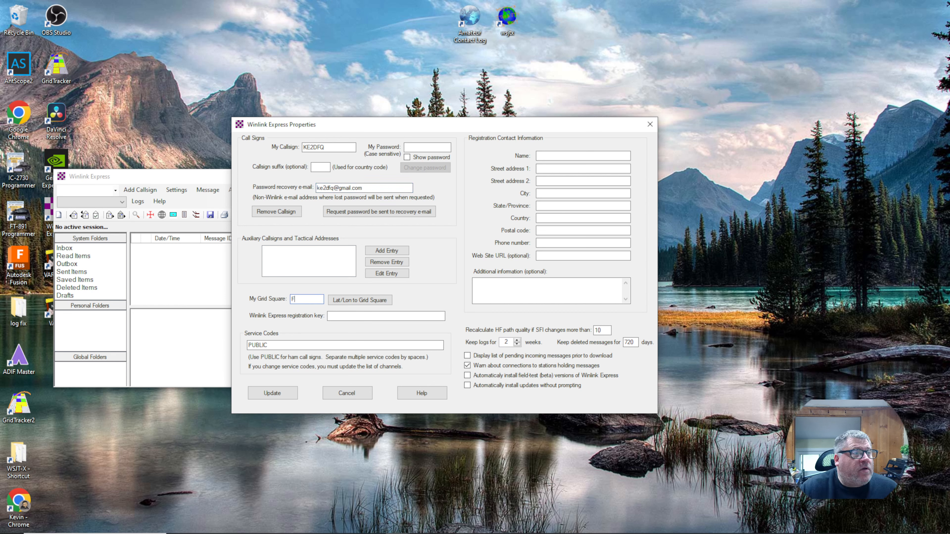
pyautogui.write('N')
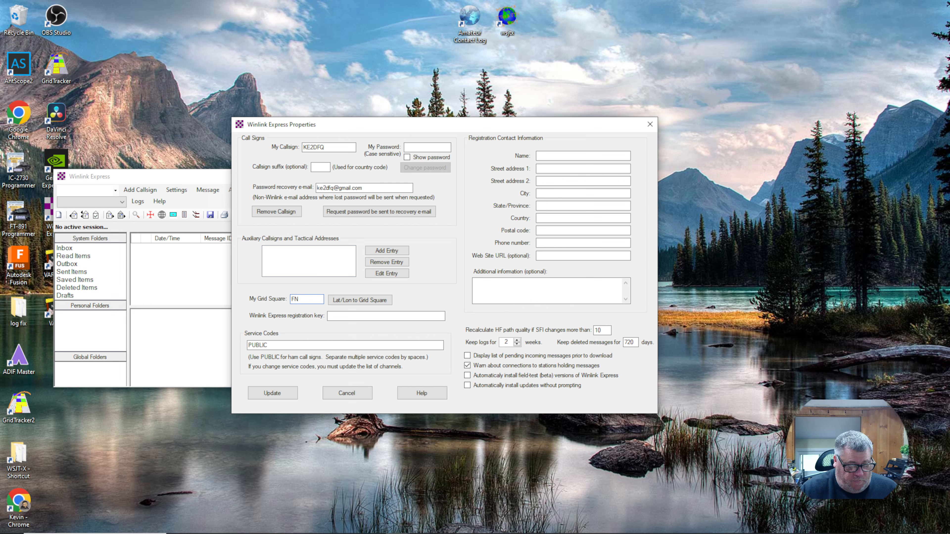
pyautogui.write('13WD')
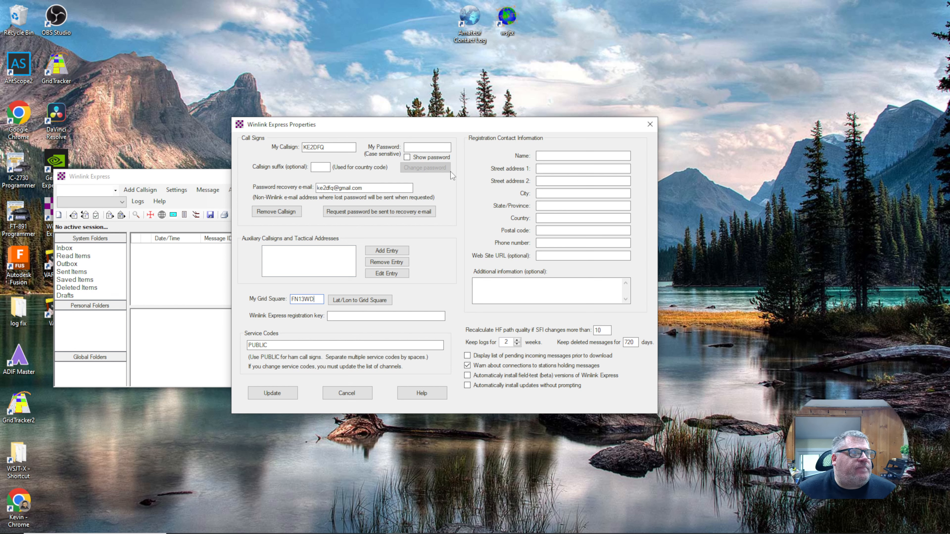
# - Begin editing the service codes entry in the properties
pyautogui.click(275, 345)
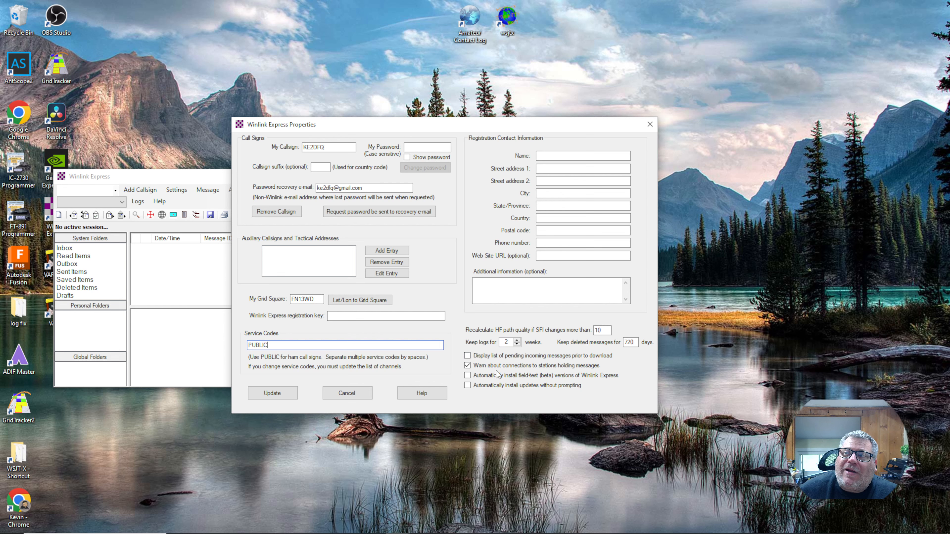
# - Enter the account password in My Password after saving reports it missing
pyautogui.click(271, 395)
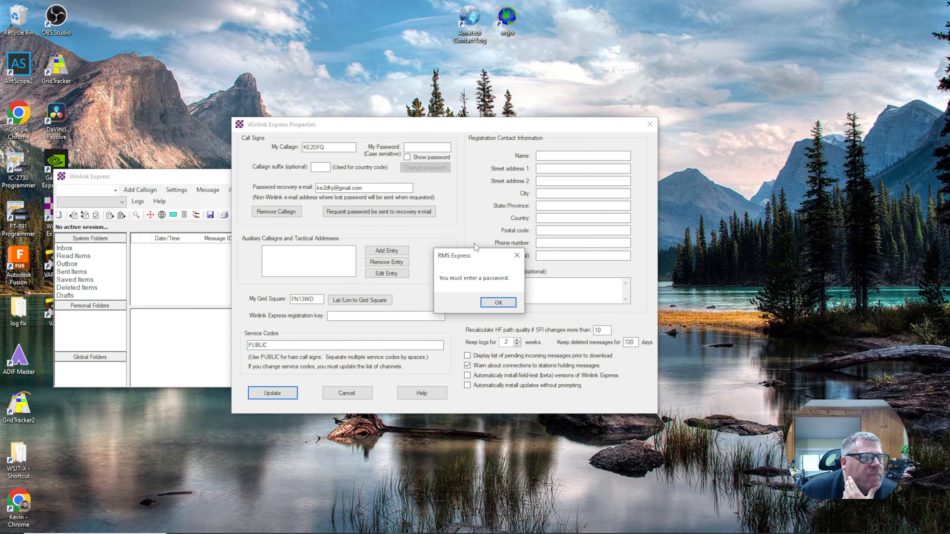
pyautogui.press('Return')
pyautogui.click(416, 149)
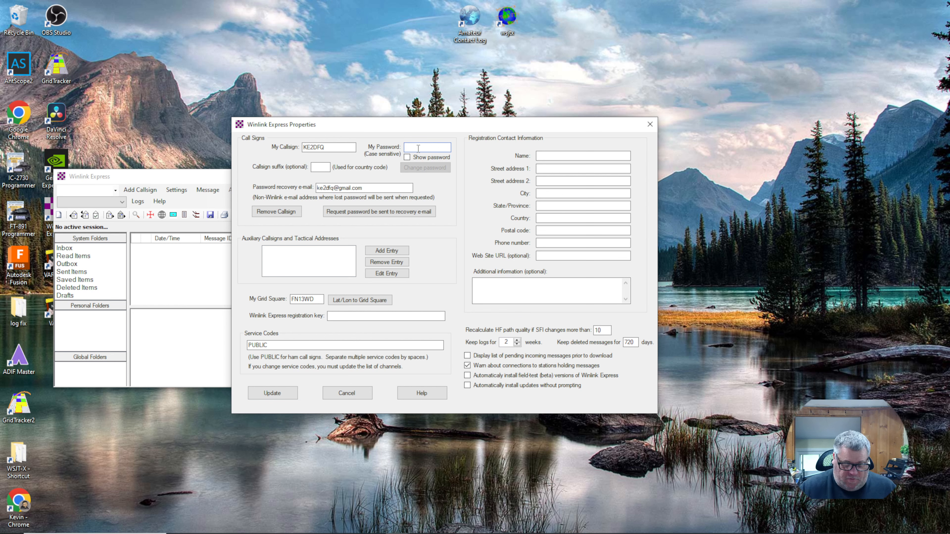
pyautogui.write('***')
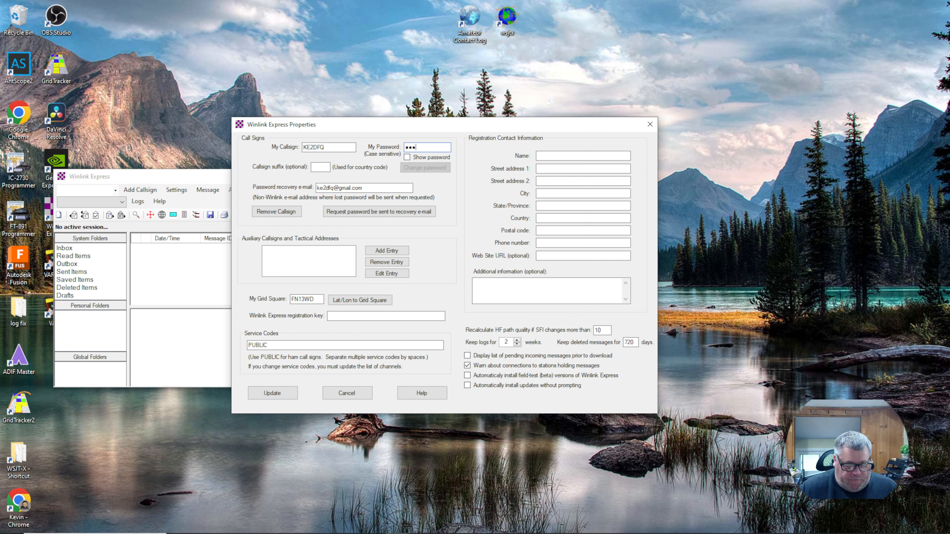
pyautogui.write('*')
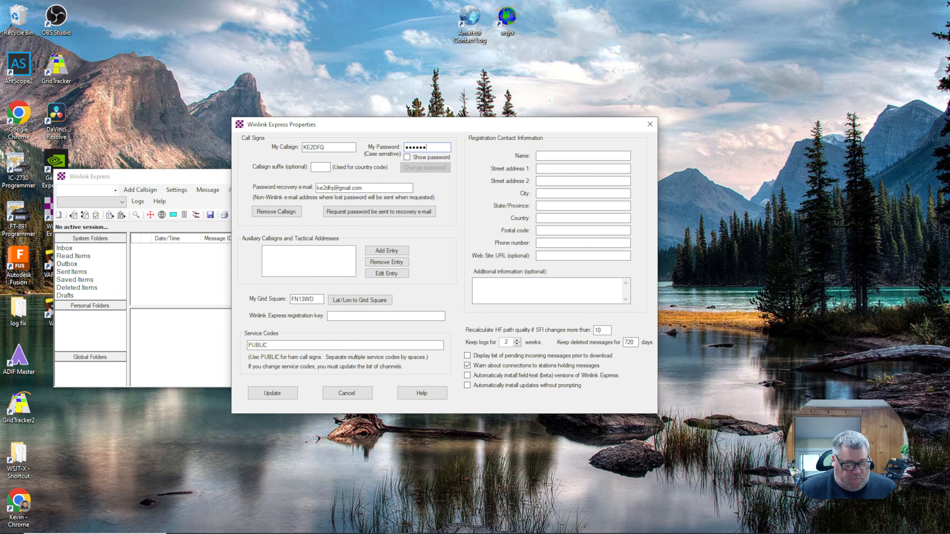
pyautogui.write('*****')
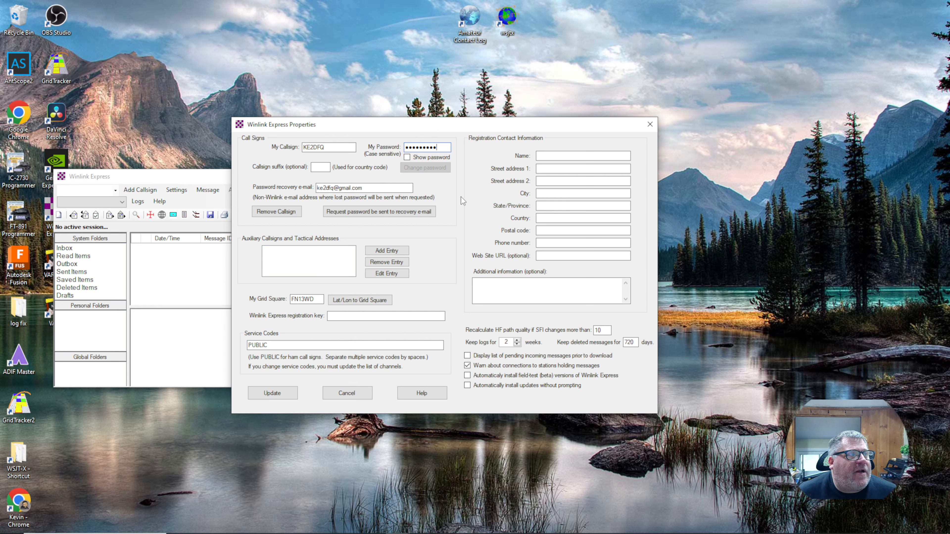
# - Retry saving, dismiss the missing registration warning, and begin the registration name
pyautogui.click(276, 395)
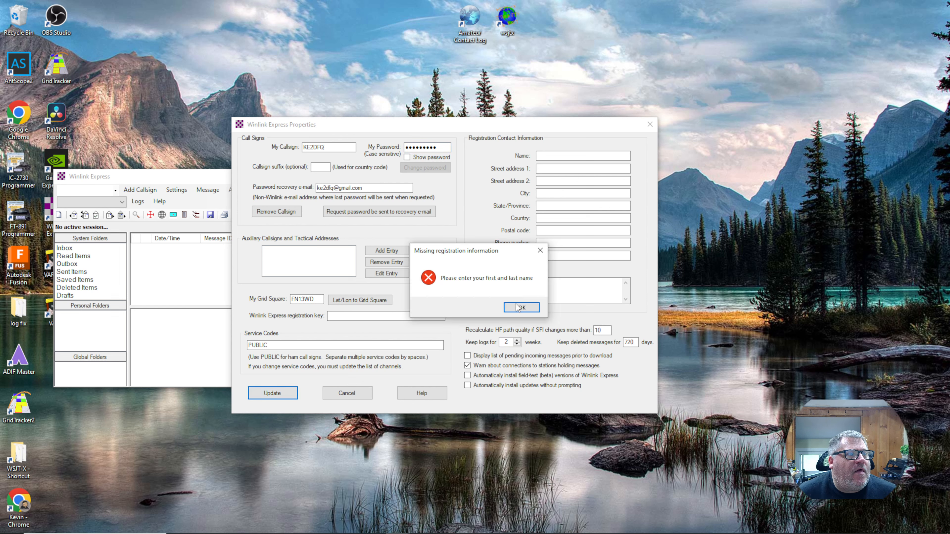
pyautogui.click(518, 307)
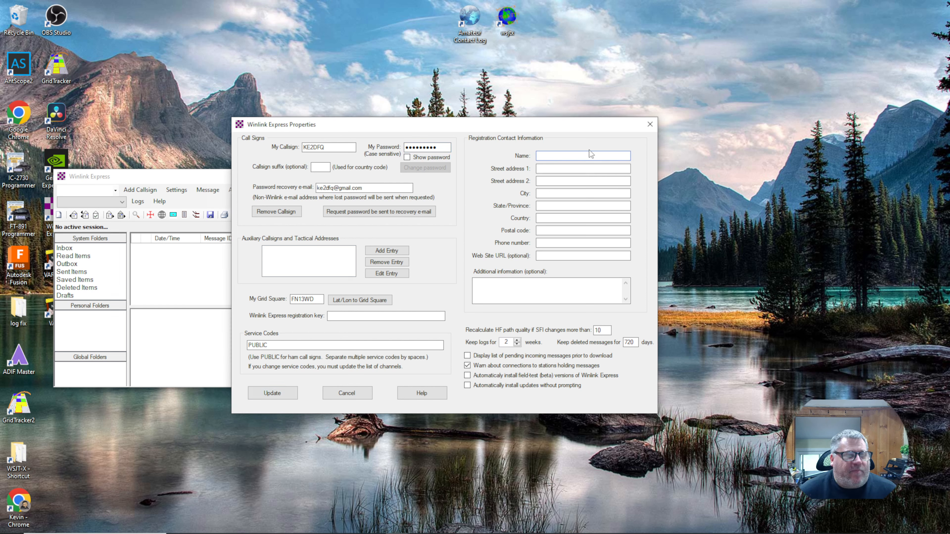
pyautogui.click(591, 154)
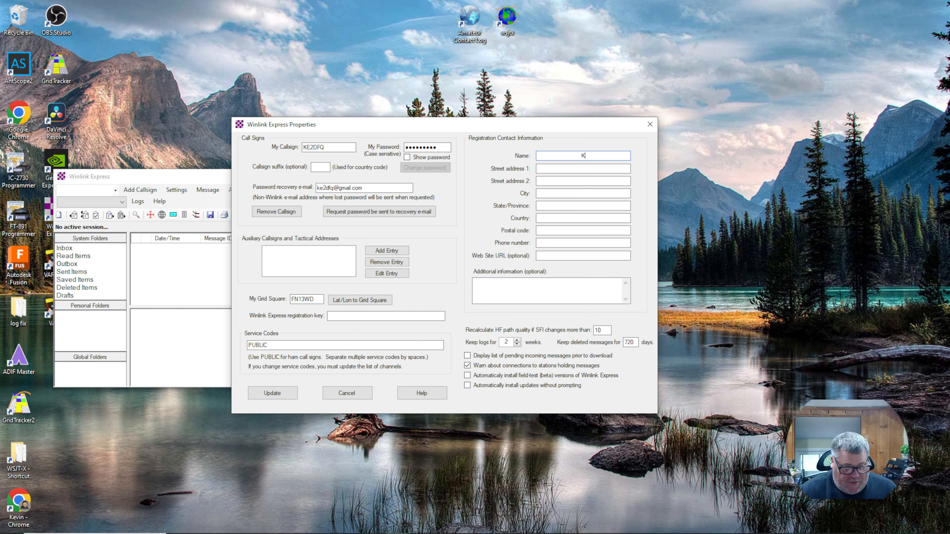
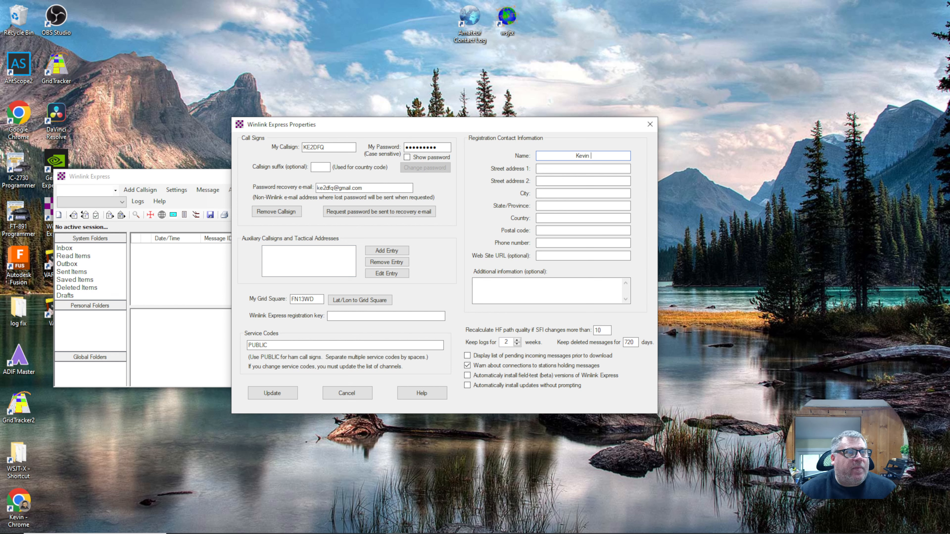
# - Fill in the registration name, street address, city and state fields
pyautogui.press('Tab')
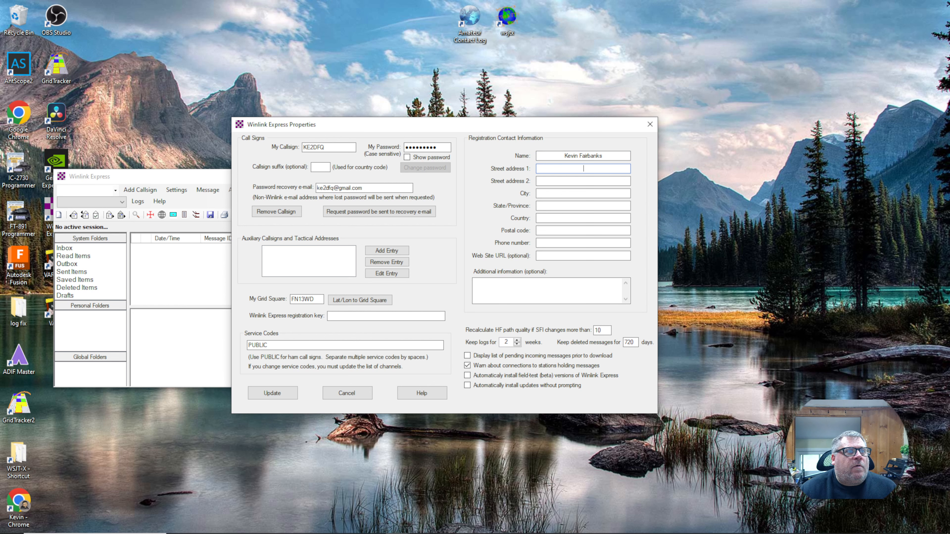
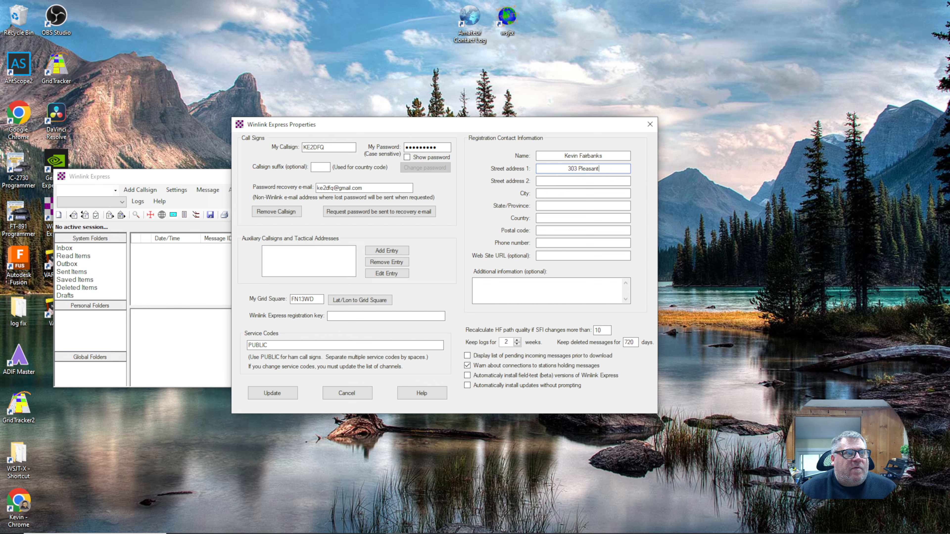
pyautogui.press('Tab')
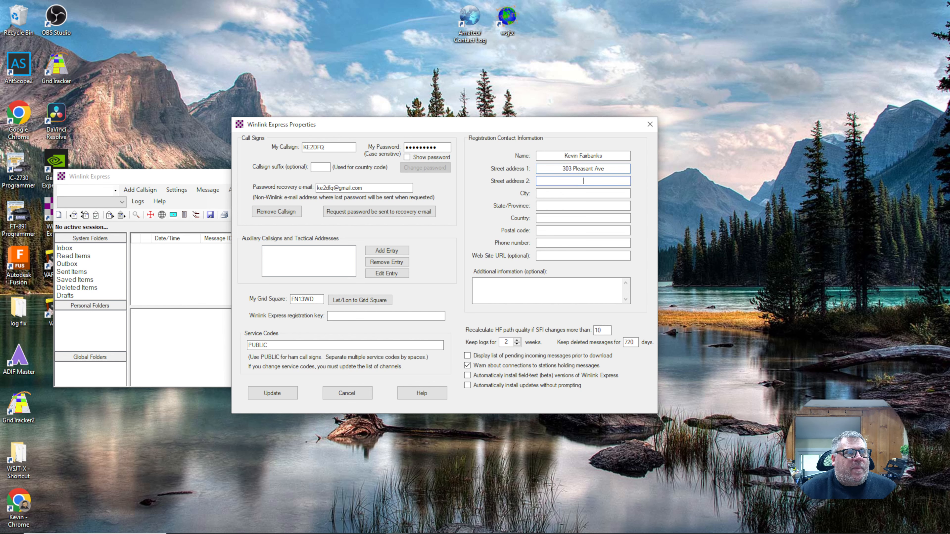
pyautogui.press('Tab')
pyautogui.write('North ')
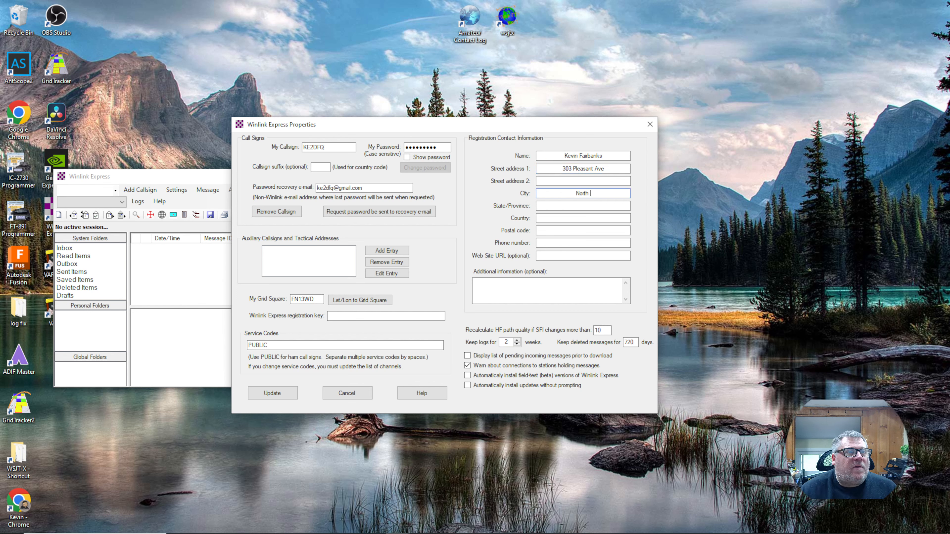
pyautogui.write('Syr')
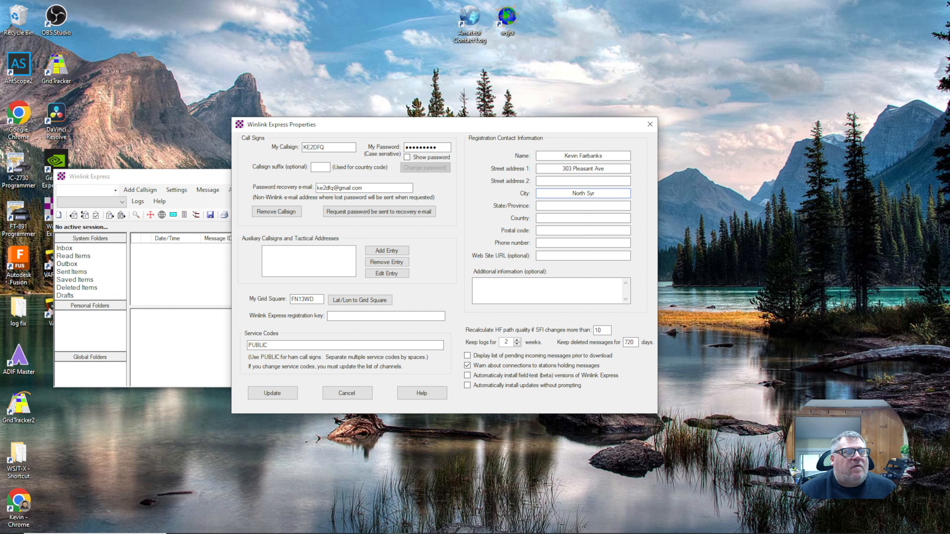
pyautogui.write('a')
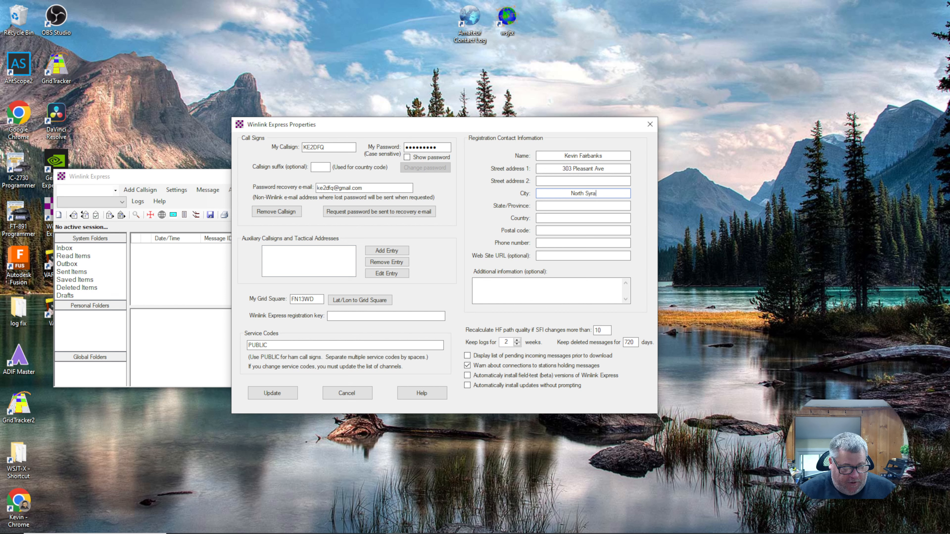
pyautogui.write('c')
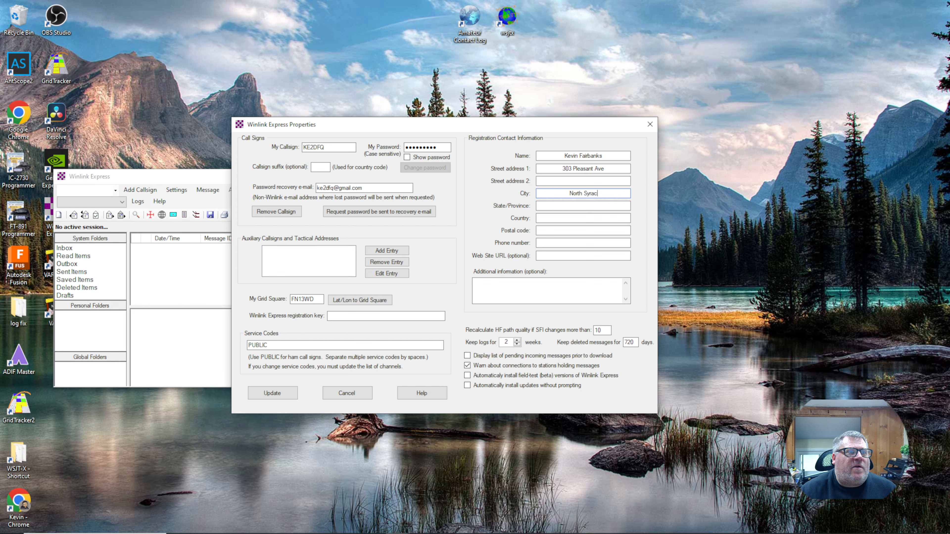
pyautogui.write('use')
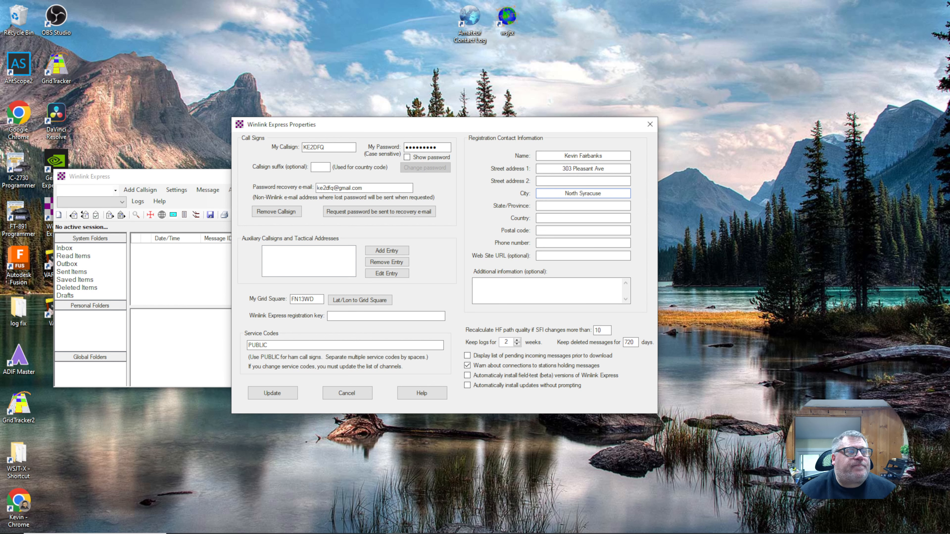
pyautogui.press('Tab')
pyautogui.write('N')
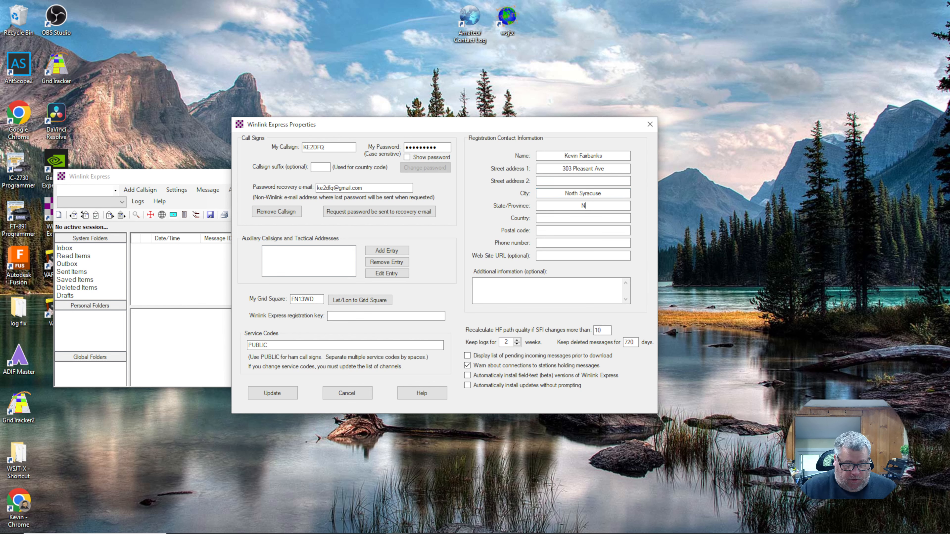
pyautogui.write('Y')
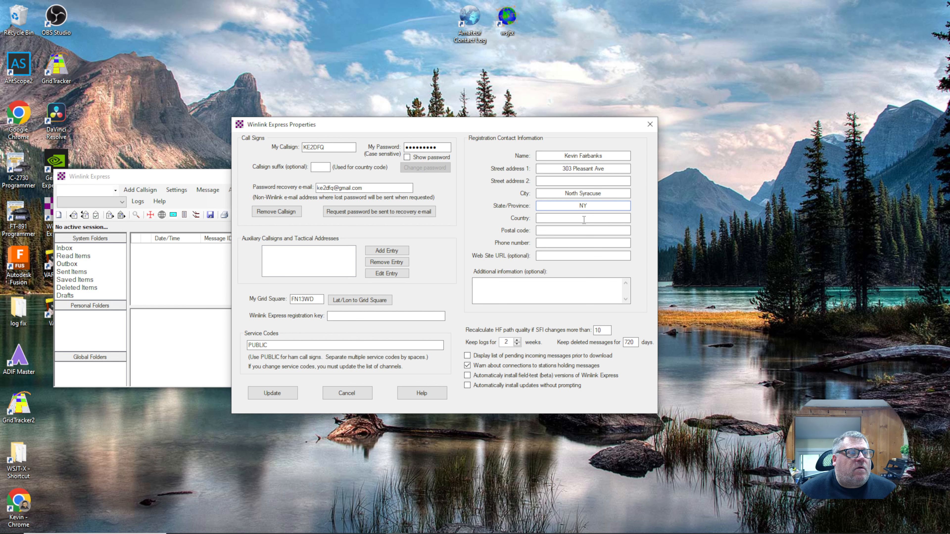
# - Enter country USA, the postal code and the phone number, correcting mistyped digits
pyautogui.click(584, 218)
pyautogui.write('US')
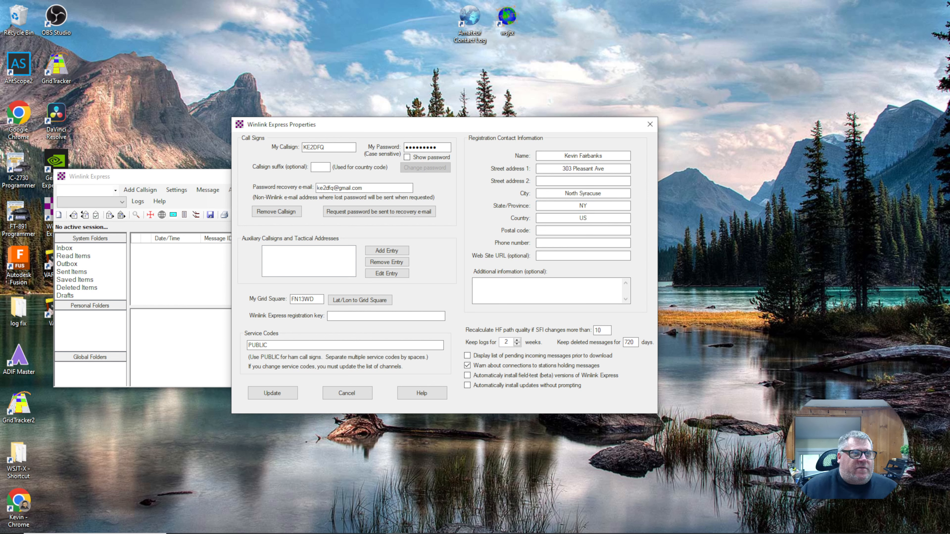
pyautogui.write('A')
pyautogui.click(579, 230)
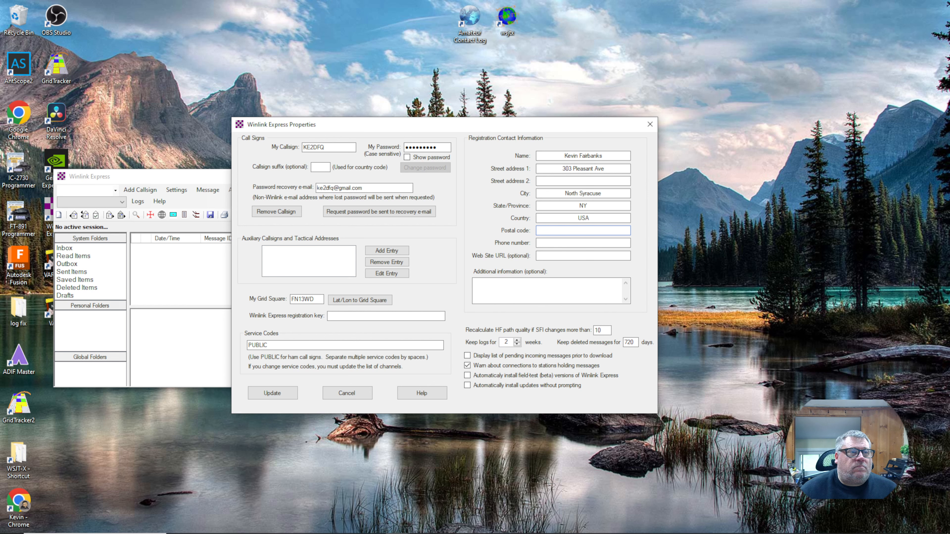
pyautogui.write('13212')
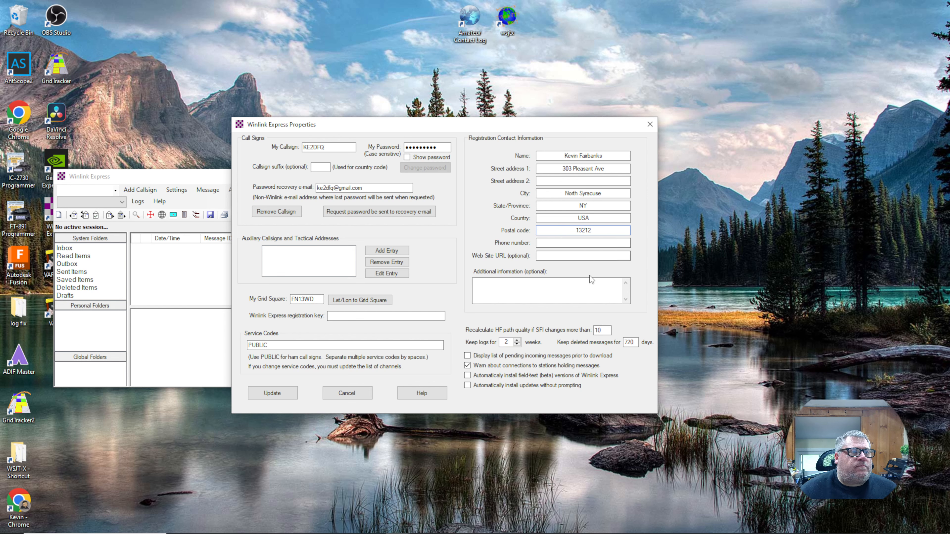
pyautogui.click(565, 243)
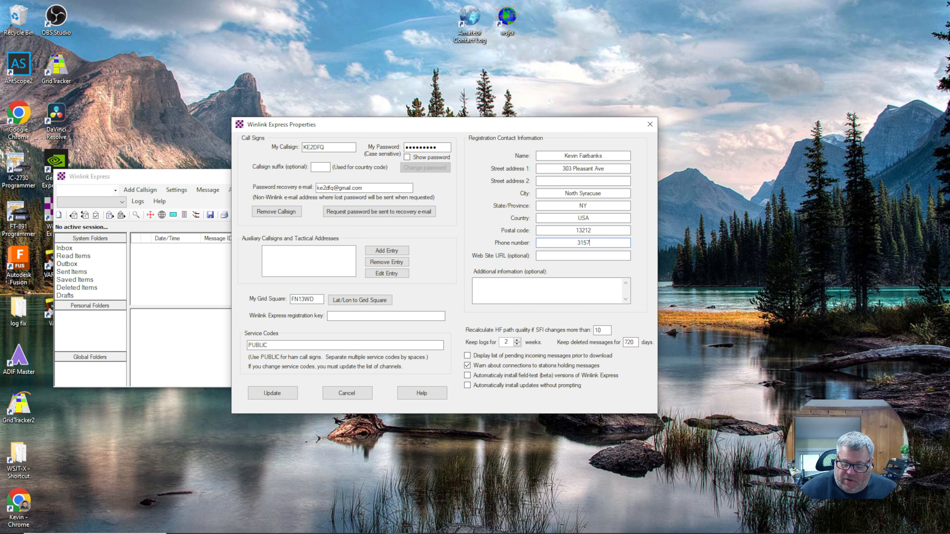
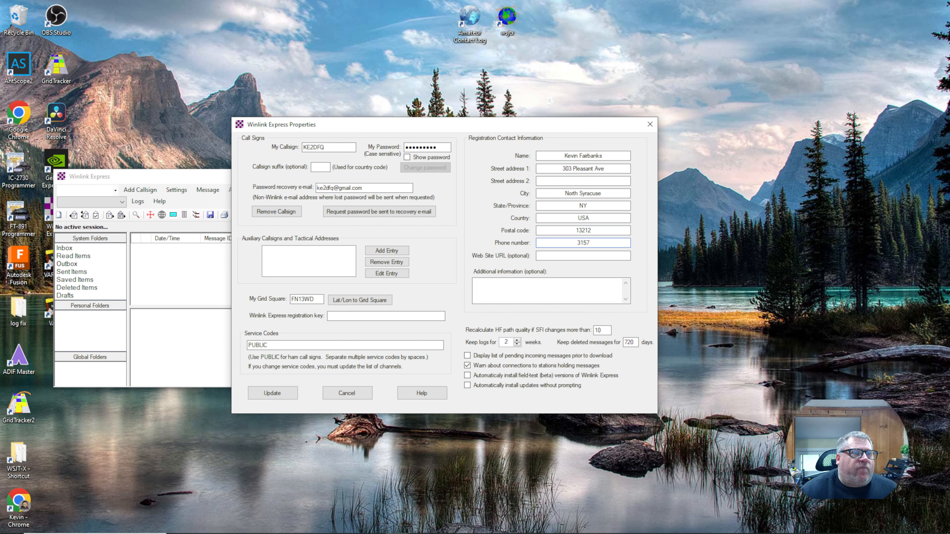
pyautogui.write('4897')
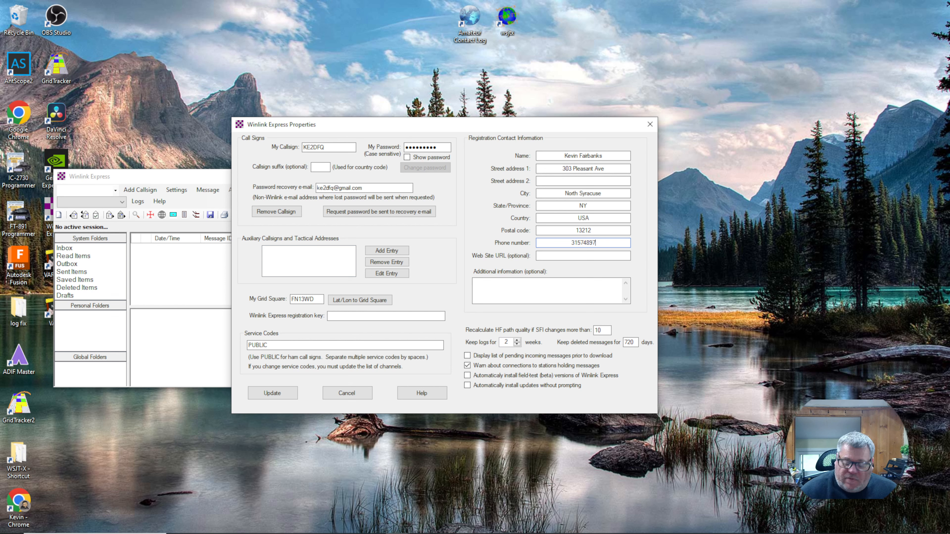
pyautogui.write('47')
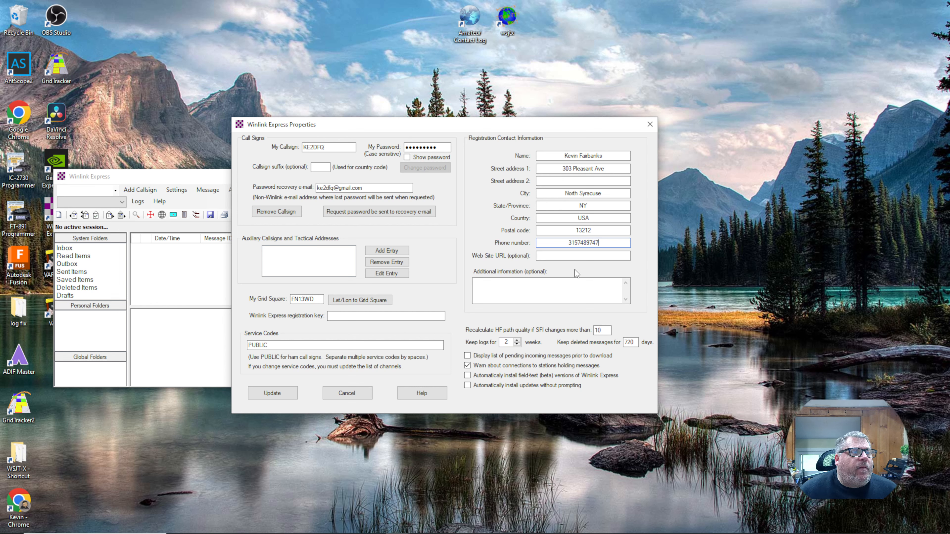
pyautogui.click(577, 257)
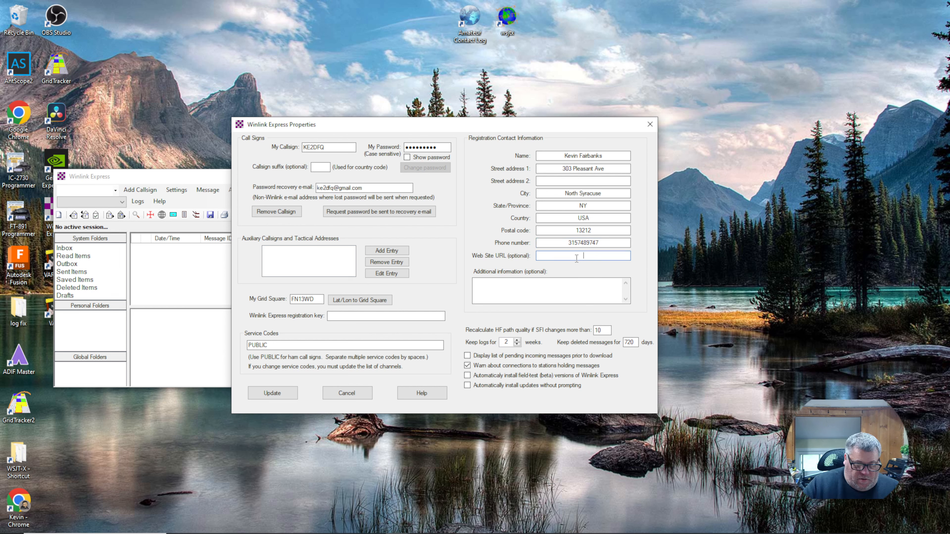
pyautogui.write('https:')
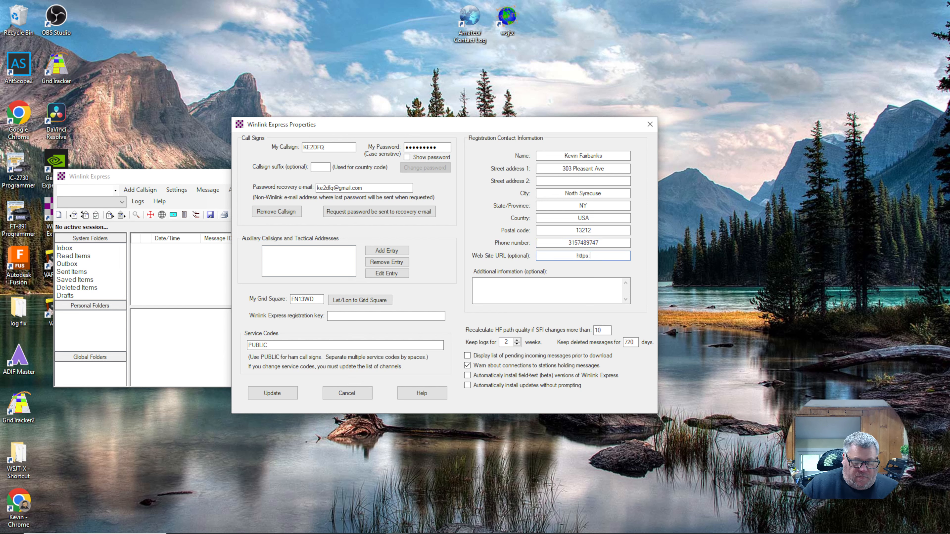
pyautogui.write('//hamradio')
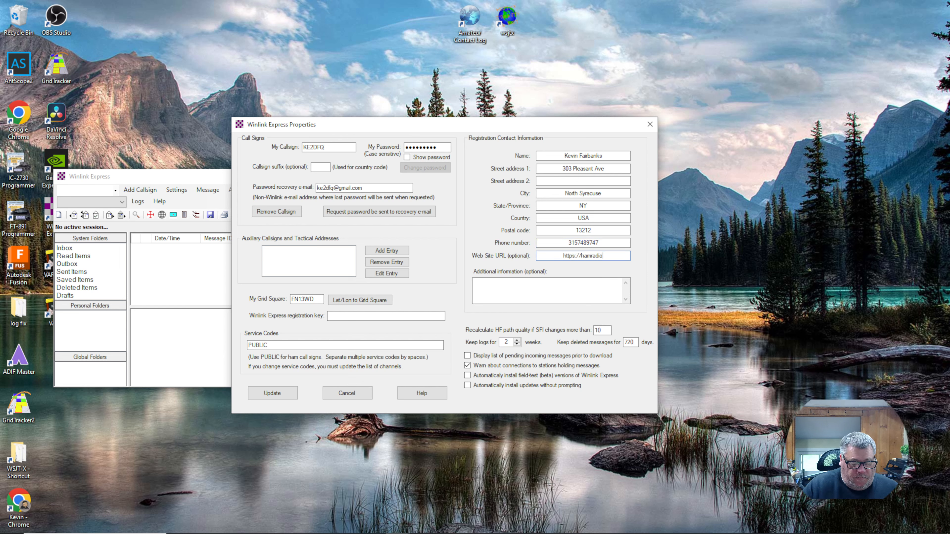
pyautogui.write('playground.co')
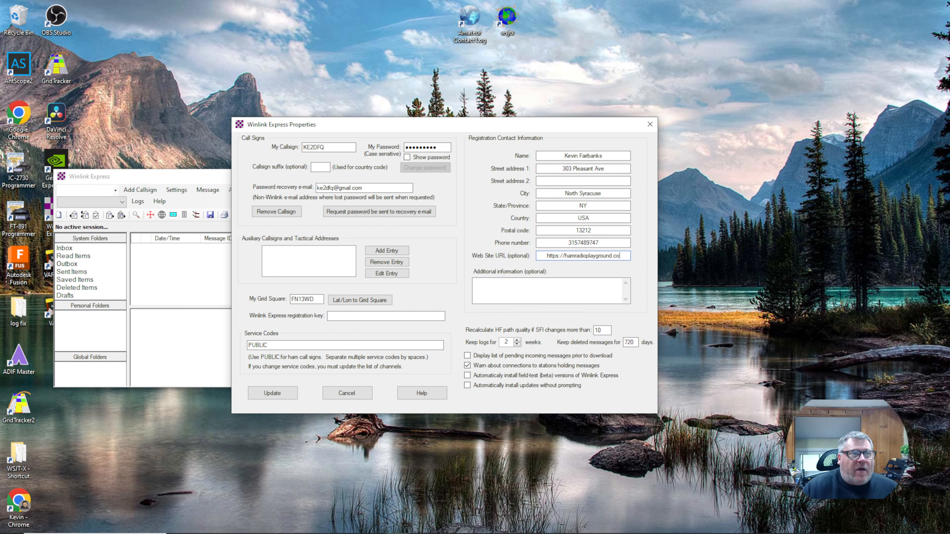
pyautogui.write('m')
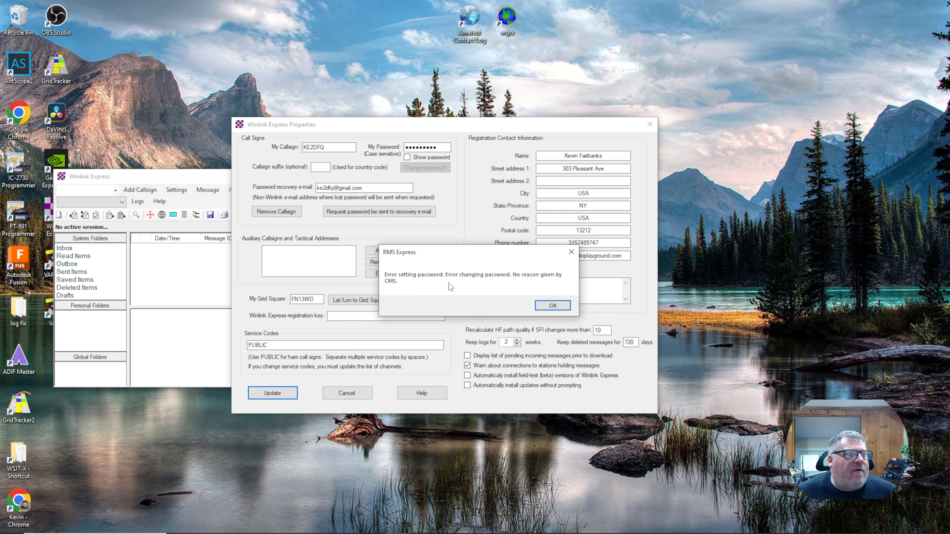
# - Dismiss the password error, retype the account password, and save the properties
pyautogui.click(553, 305)
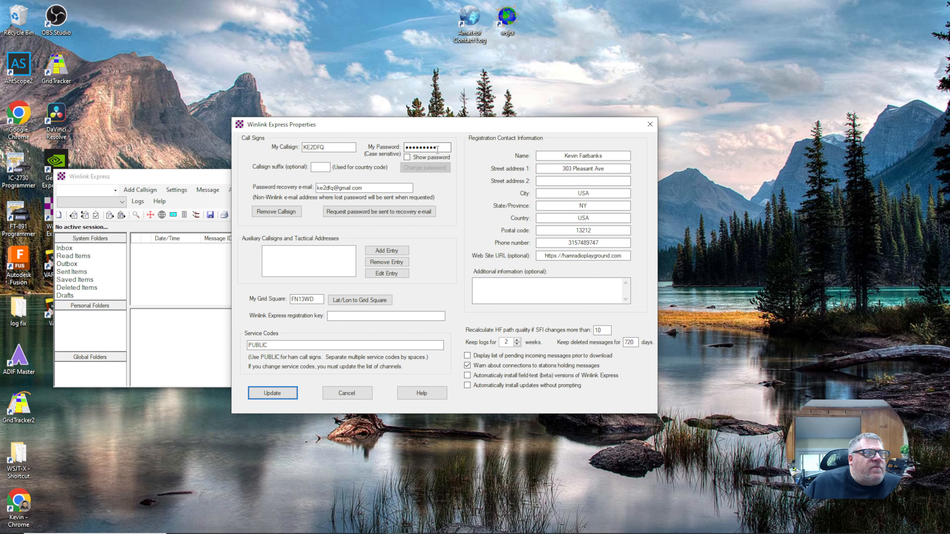
pyautogui.click(446, 149)
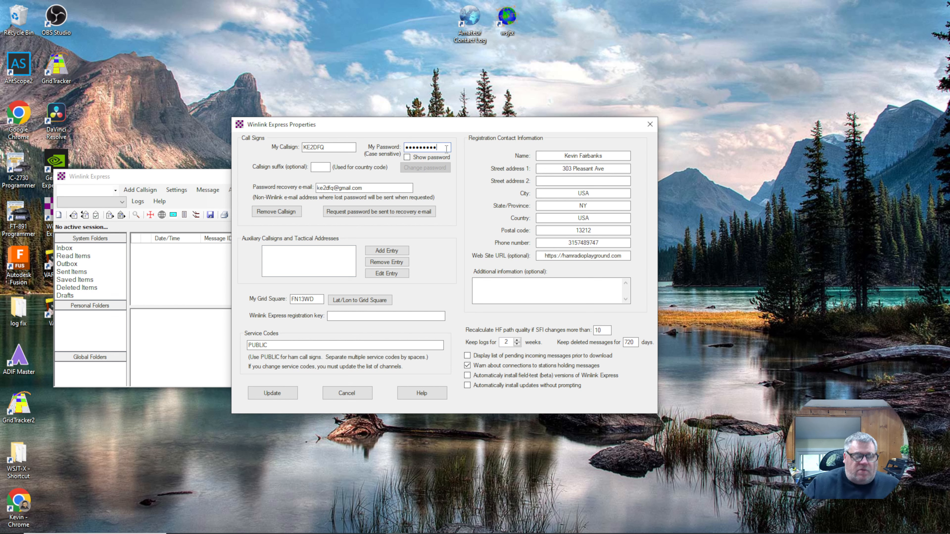
pyautogui.press('BackSpace')
pyautogui.press('BackSpace')
pyautogui.press('BackSpace')
pyautogui.press('BackSpace')
pyautogui.press('BackSpace')
pyautogui.press('BackSpace')
pyautogui.press('BackSpace')
pyautogui.press('BackSpace')
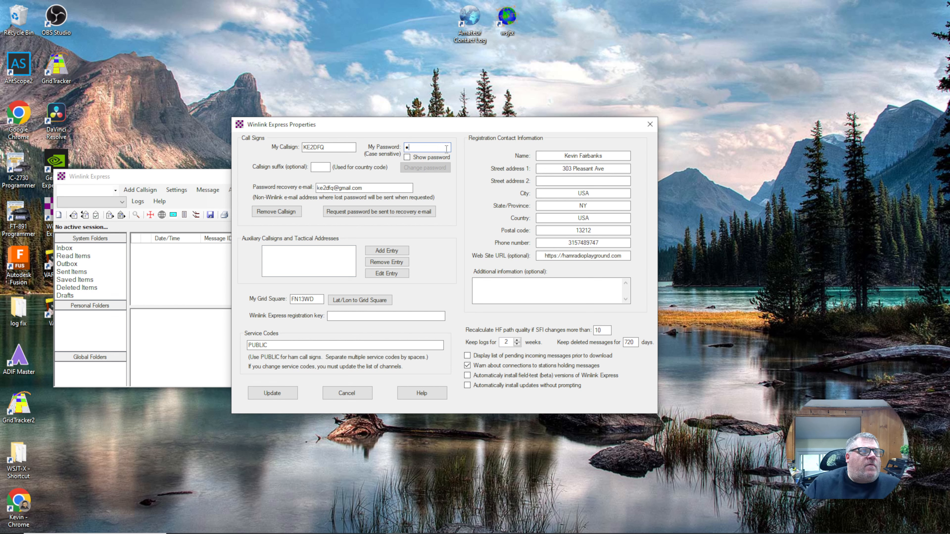
pyautogui.write('***')
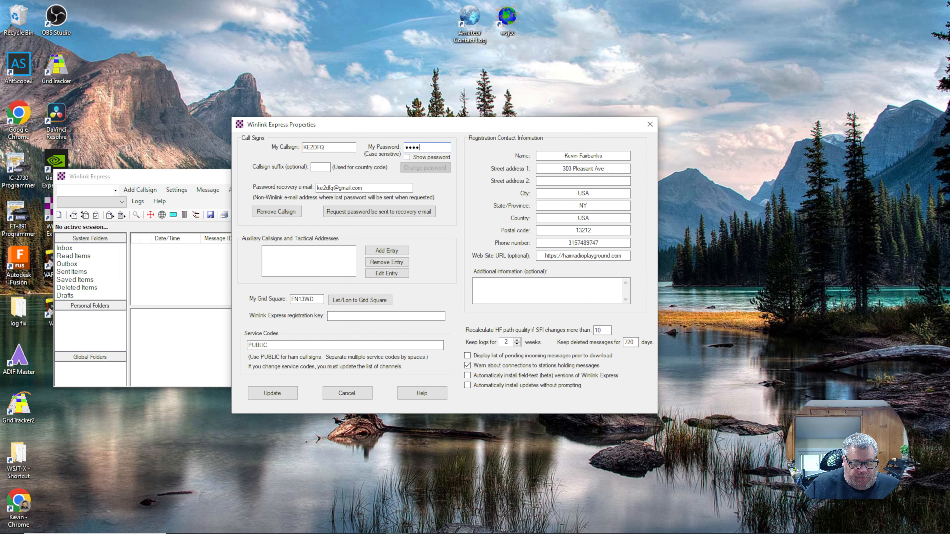
pyautogui.write('*****')
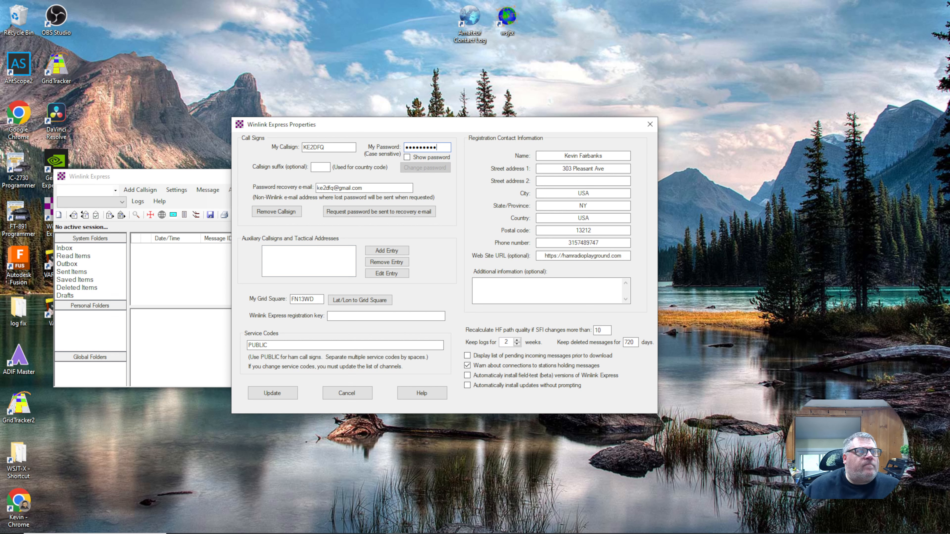
pyautogui.click(275, 393)
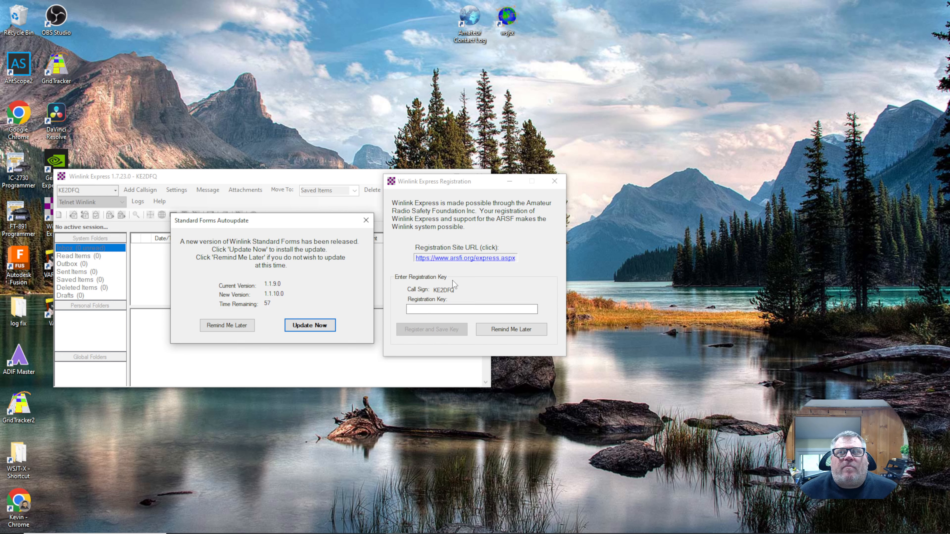
# - Postpone registration and install the Standard Forms 1.1.10.0 update
pyautogui.click(511, 329)
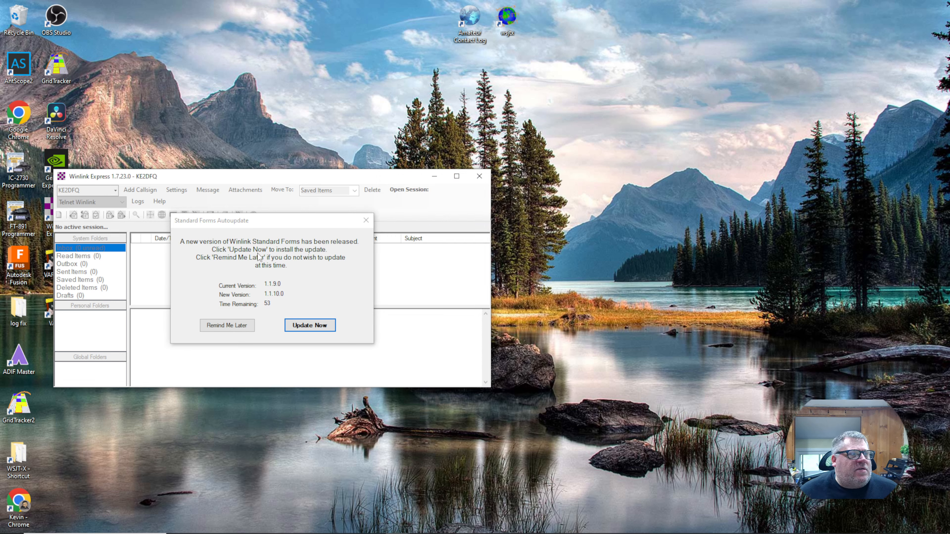
pyautogui.click(318, 331)
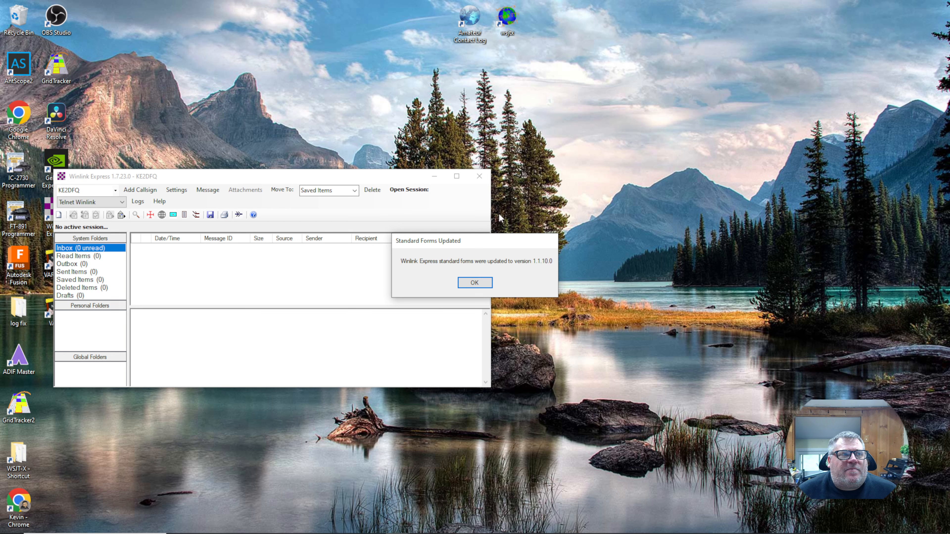
pyautogui.press('Return')
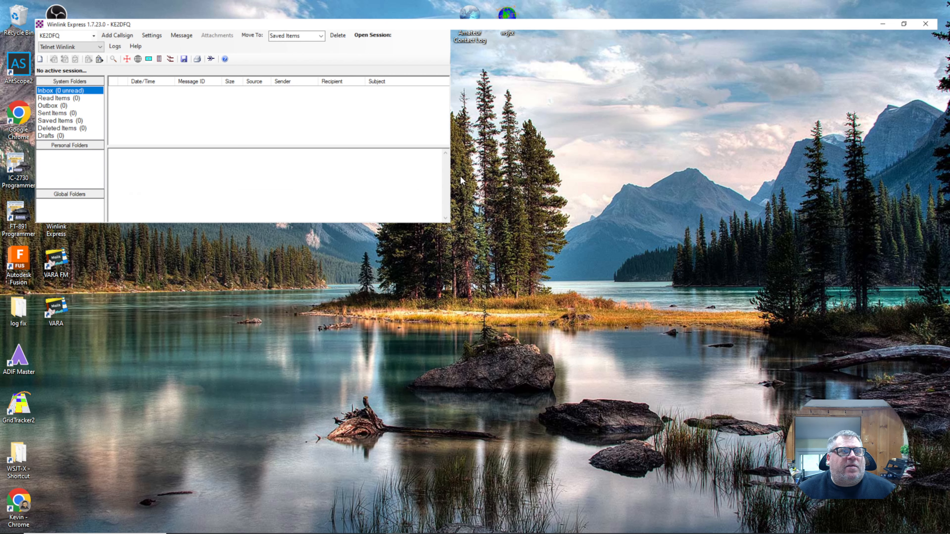
# - Maximize the Winlink Express window and browse the Open Session type list, leaving Telnet Winlink selected
pyautogui.click(457, 176)
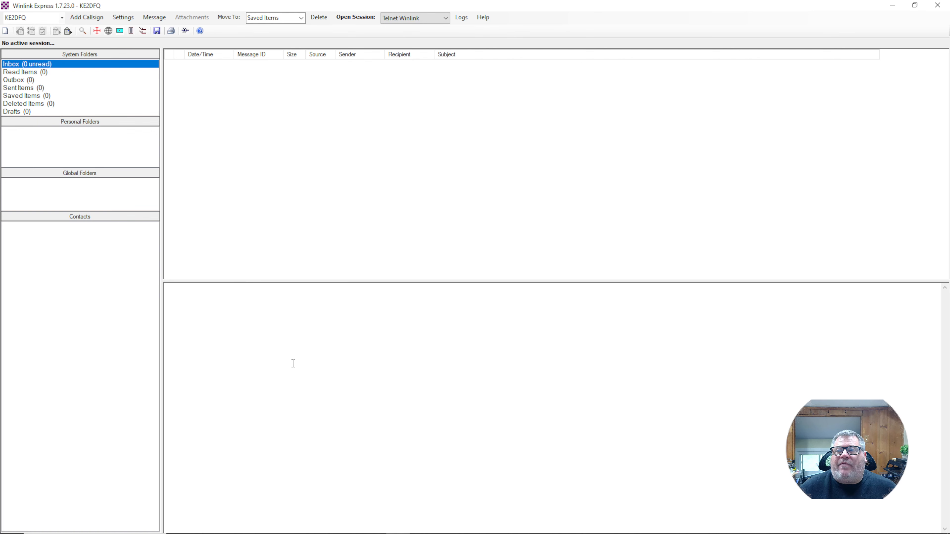
pyautogui.click(446, 18)
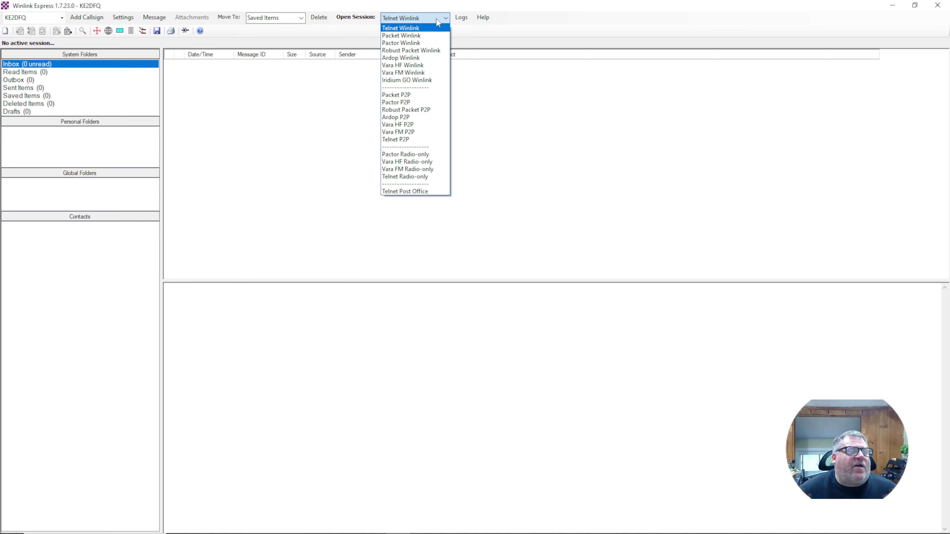
pyautogui.click(284, 167)
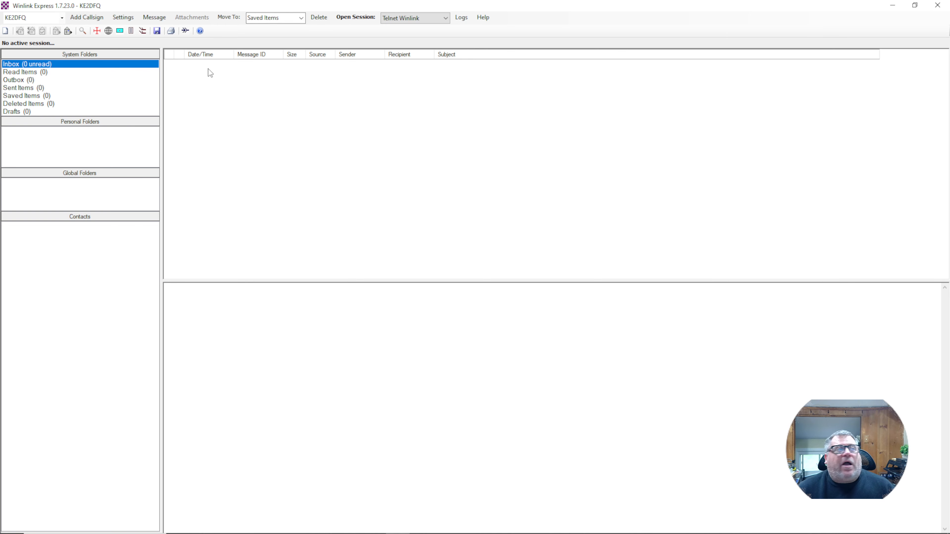
pyautogui.click(123, 17)
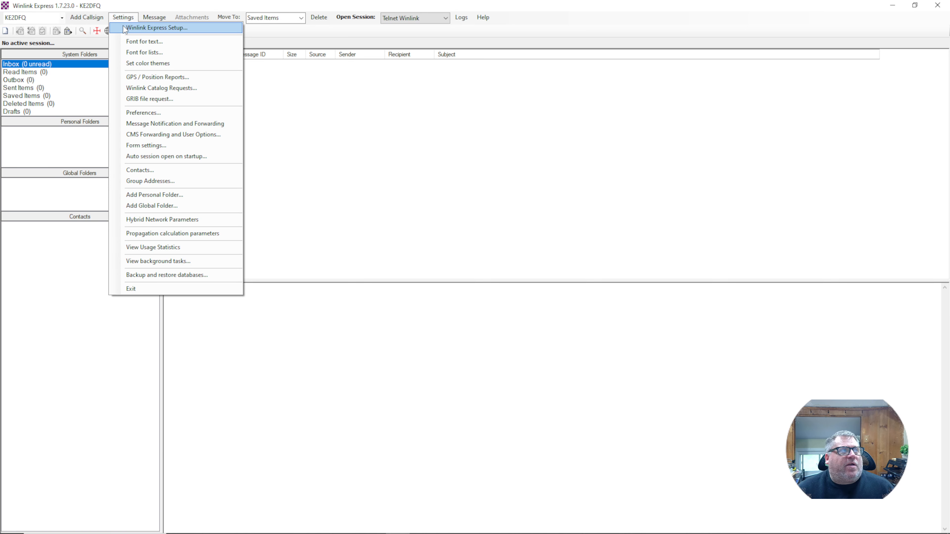
pyautogui.click(124, 28)
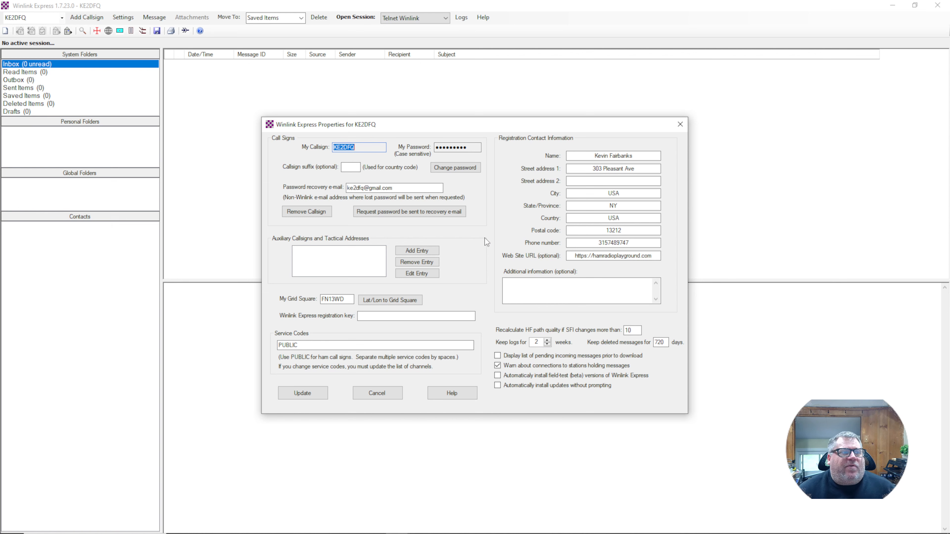
pyautogui.click(387, 396)
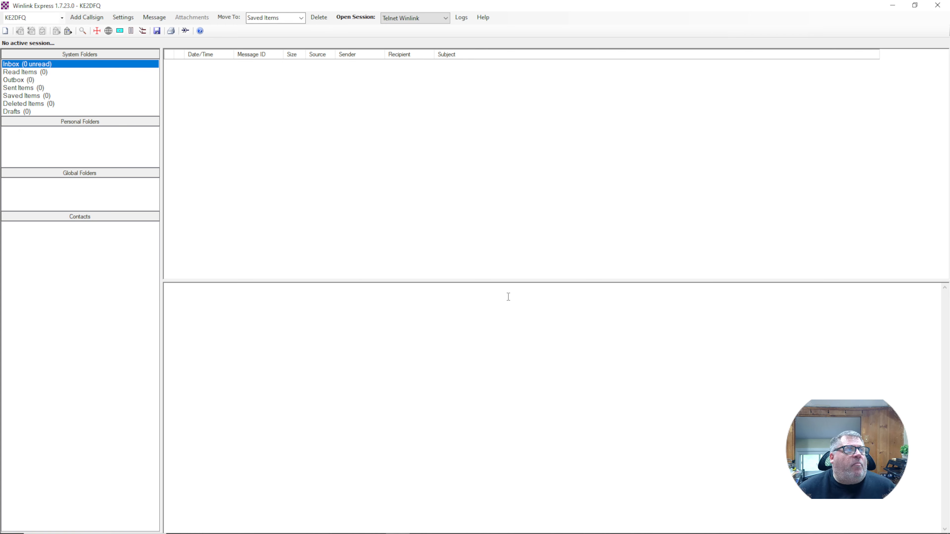
pyautogui.click(401, 20)
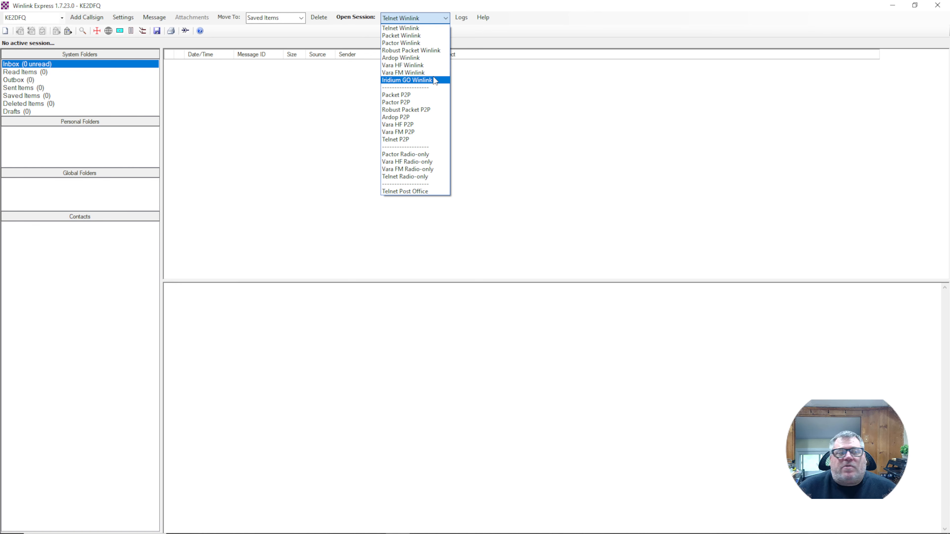
pyautogui.click(538, 230)
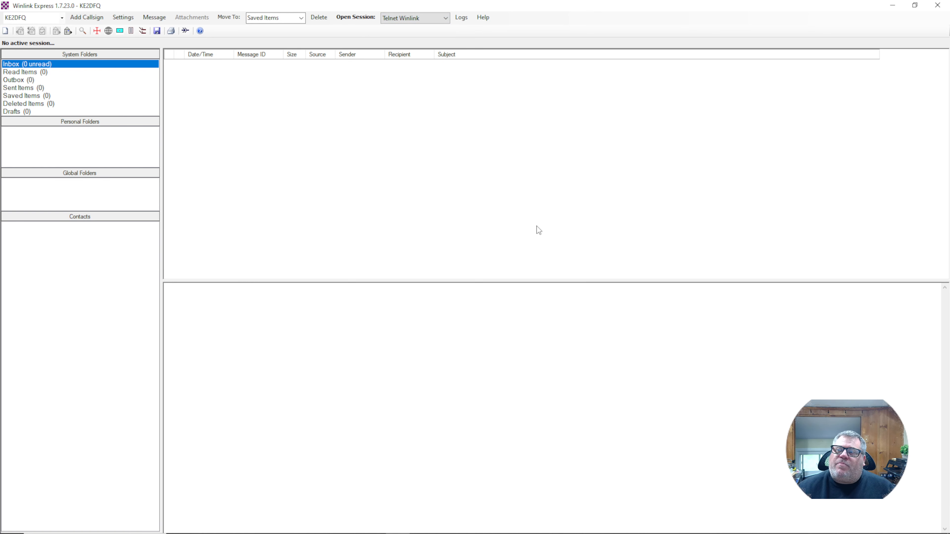